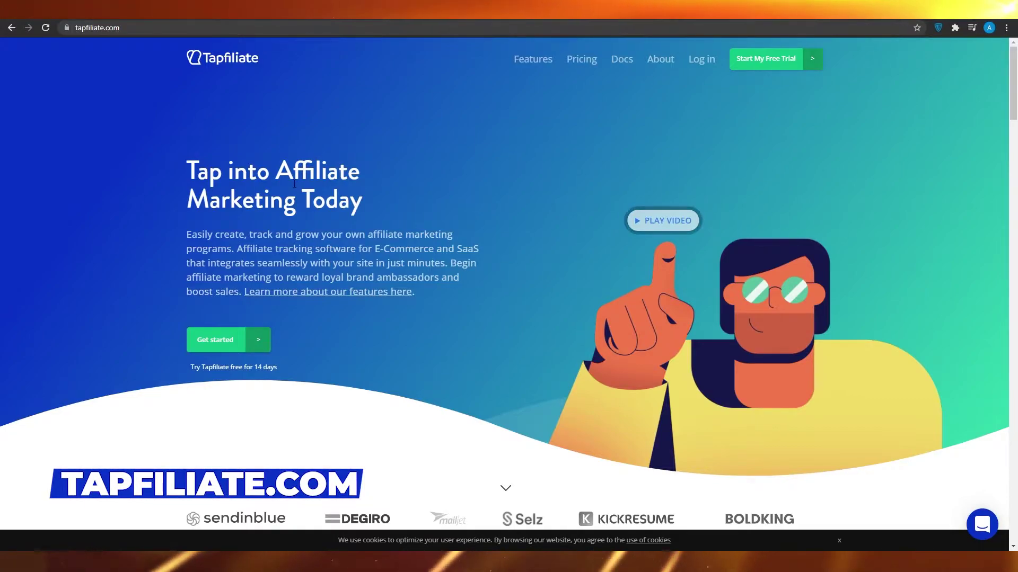
Step: Start a free Tapfiliate trial and complete sign-up to reach the setup wizard's Welcome step
scroll(281, 263, down, 3)
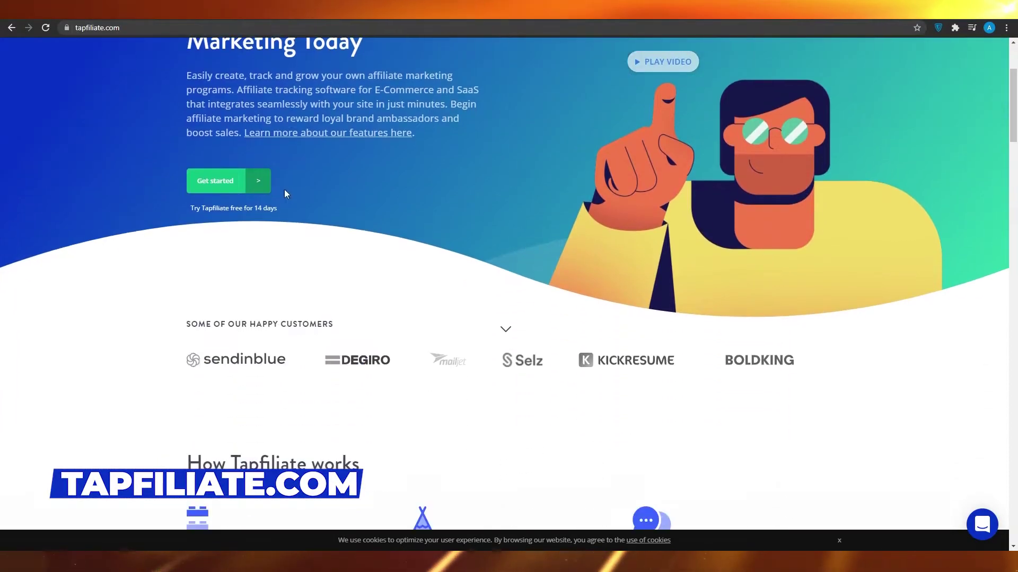
click(215, 180)
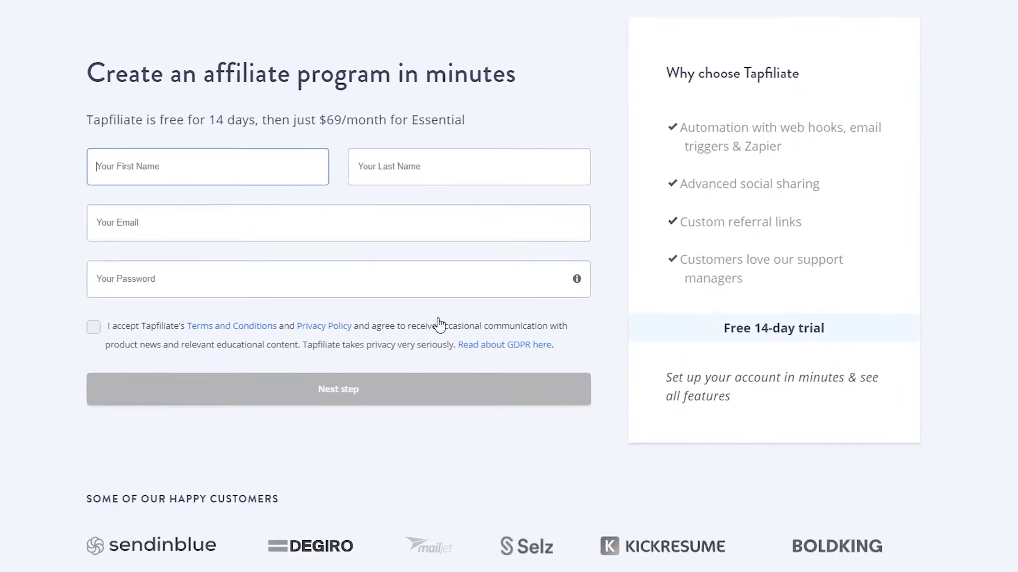
drag(680, 127, 840, 260)
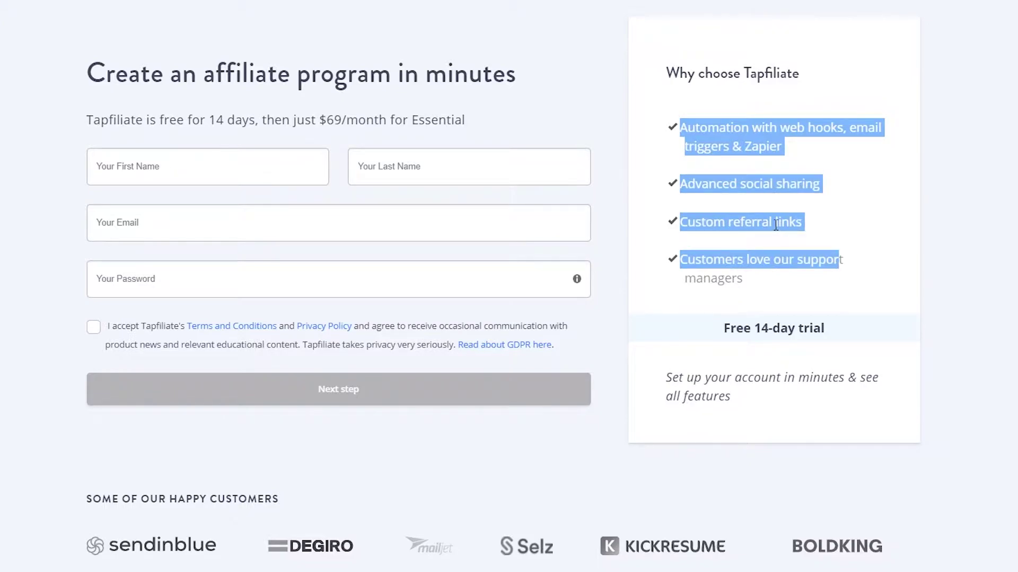
click(777, 203)
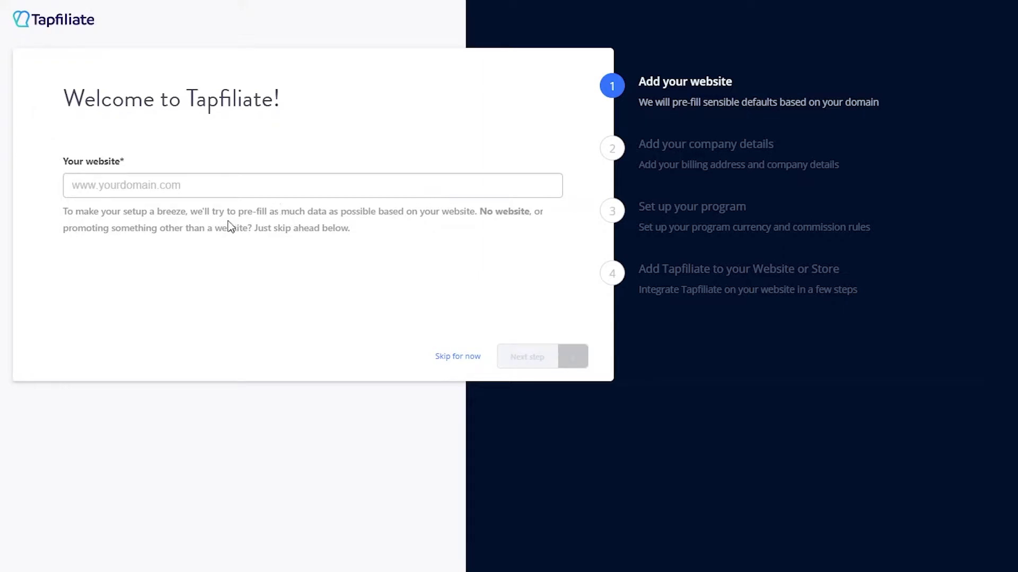
Step: Leave the website blank, skip it, and move past billing details to program setup
click(374, 193)
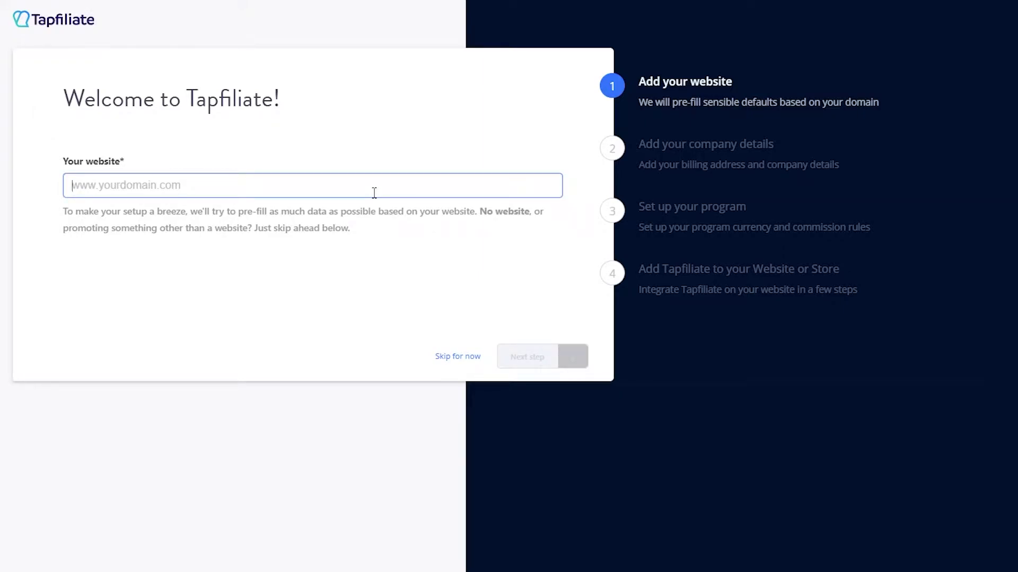
text(www)
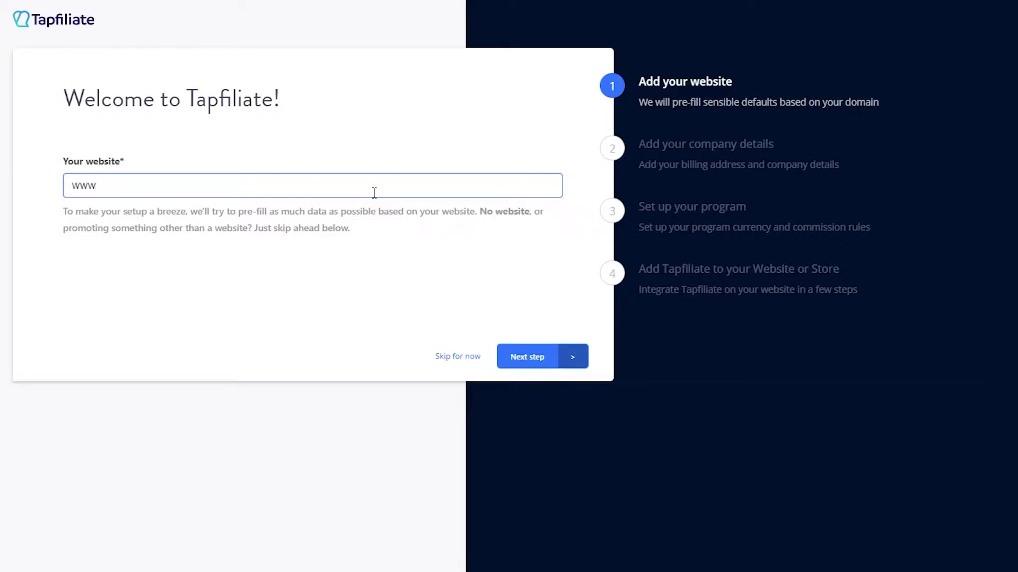
key(BackSpace)
key(BackSpace)
key(BackSpace)
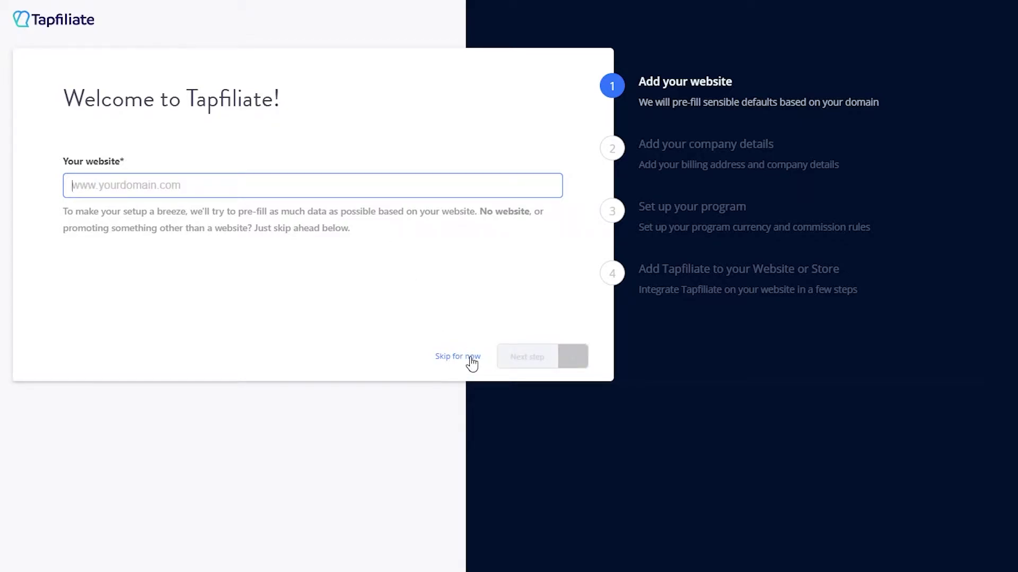
click(471, 356)
scroll(466, 352, down, 1)
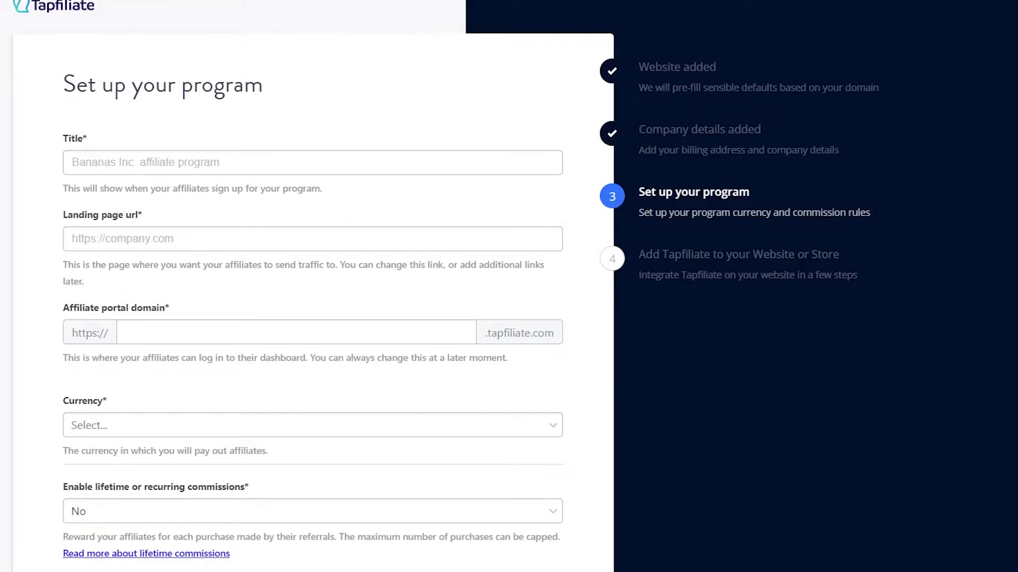
Step: Title the program 'Weight Loss Affiliate Program'
click(346, 160)
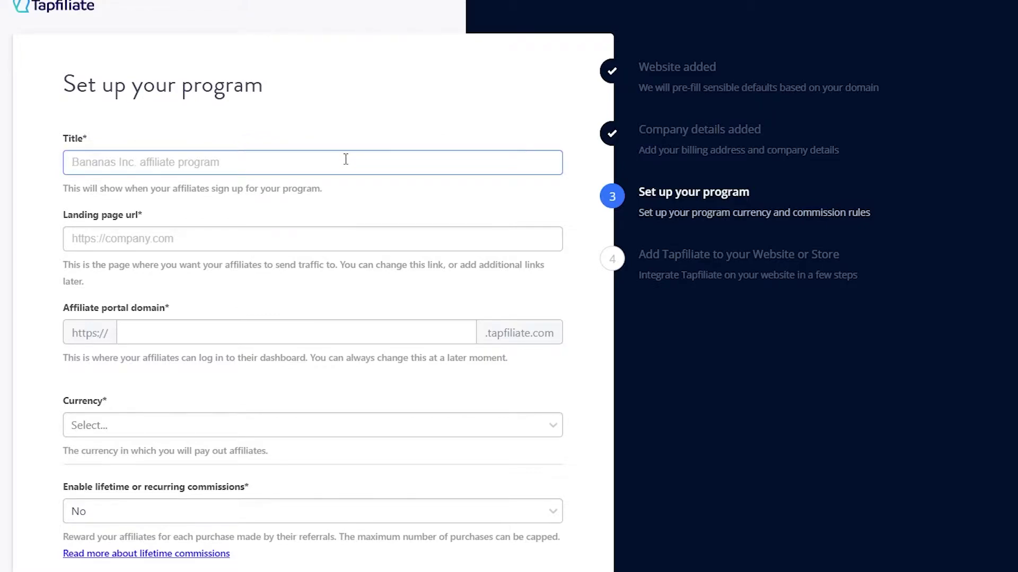
text(WeightLoss A)
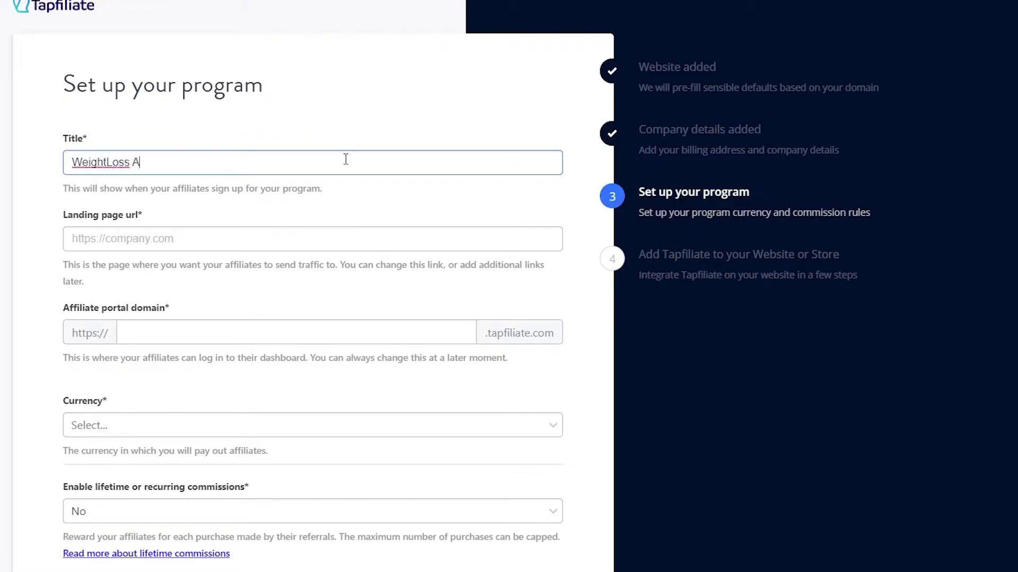
text(ffiliate Program)
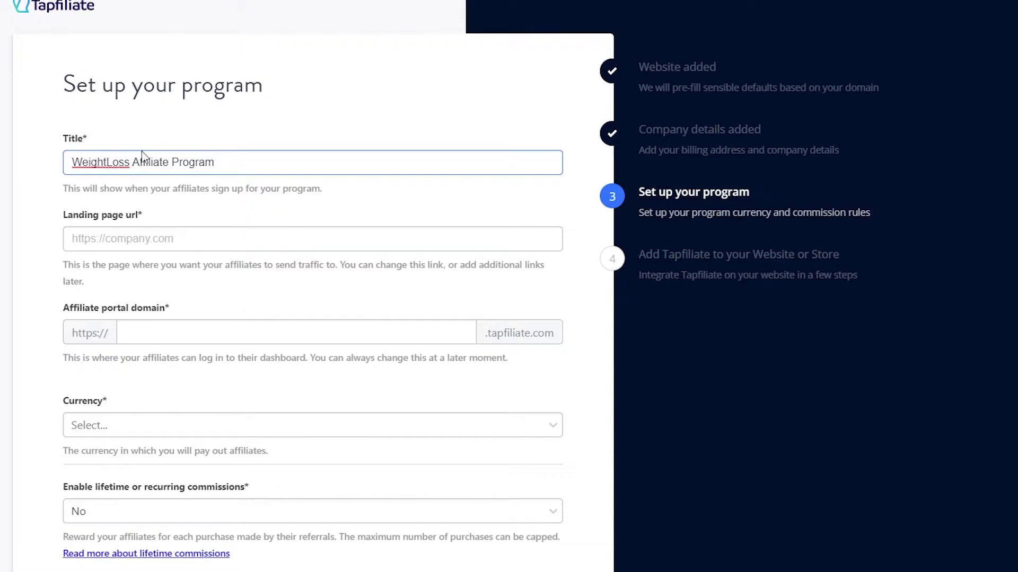
click(108, 164)
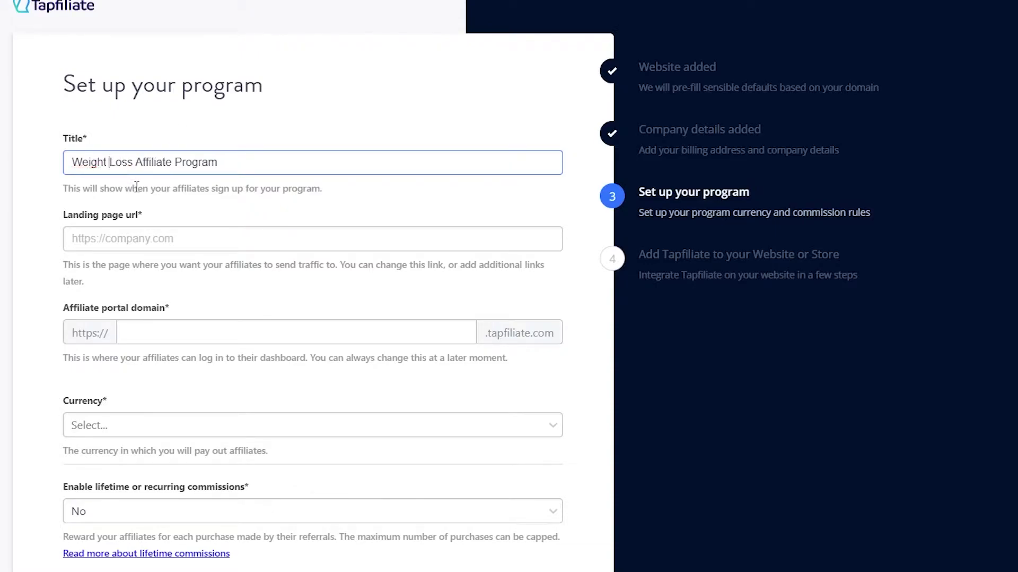
Step: Enter landing page url youtube.com and affiliate portal domain weightloss101
click(227, 239)
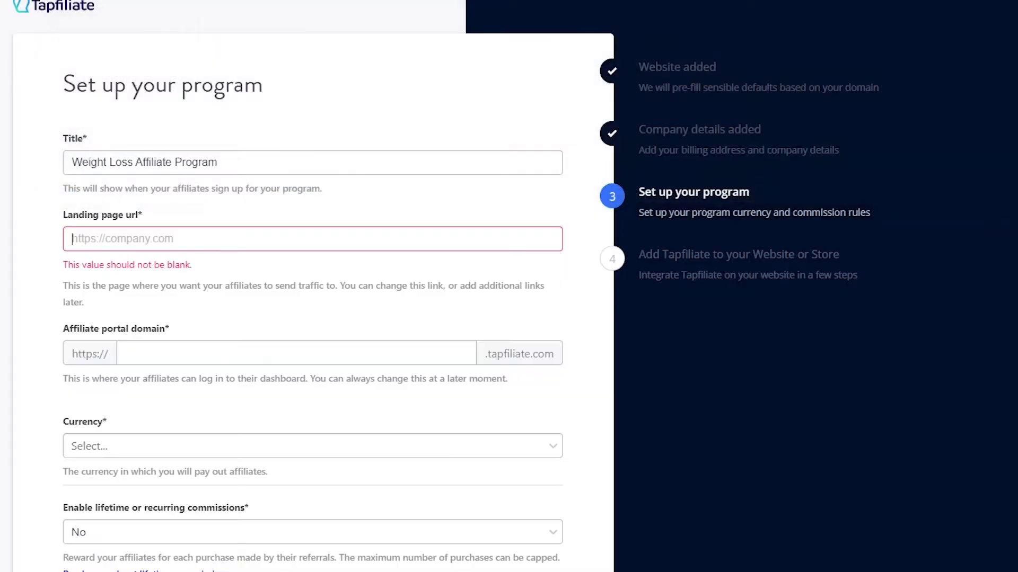
text(yo)
key(BackSpace)
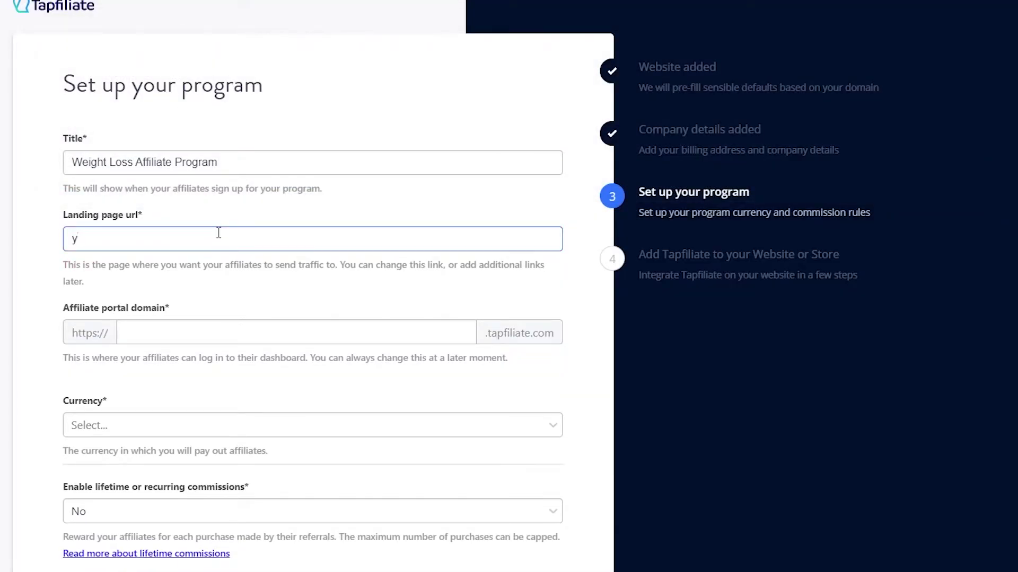
text(outube.com)
click(226, 328)
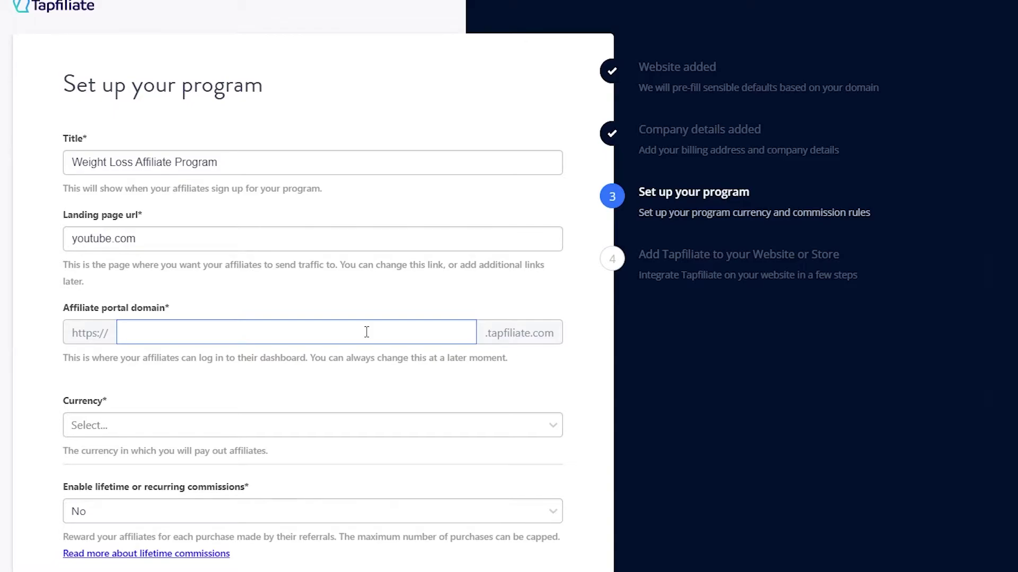
text(weightloss101)
click(126, 437)
click(127, 432)
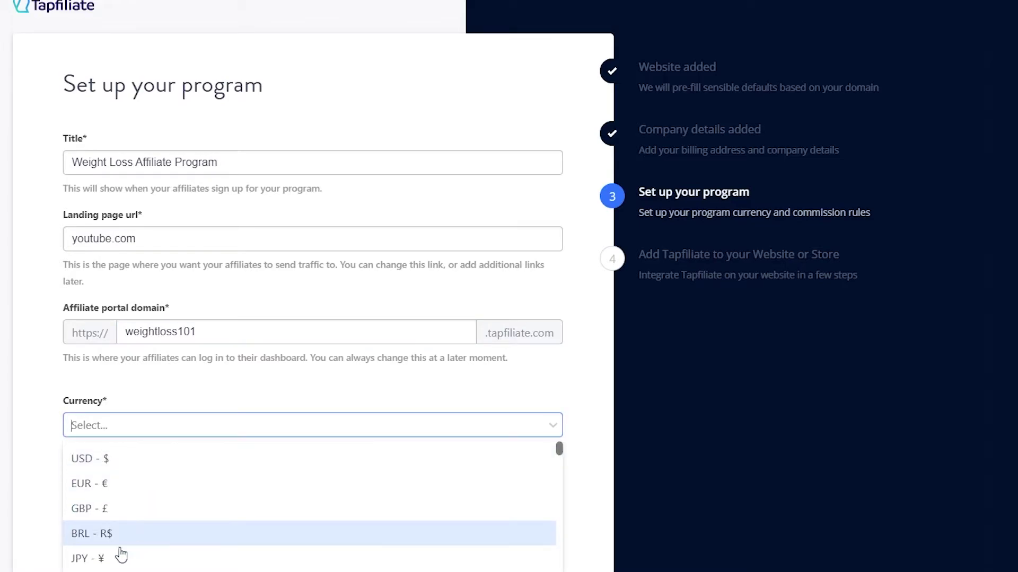
Step: Set the payout currency to USD with Recurring (SaaS / Subscription) Smart (connected) commissions
scroll(92, 552, down, 5)
scroll(93, 551, up, 5)
click(101, 456)
scroll(46, 390, down, 3)
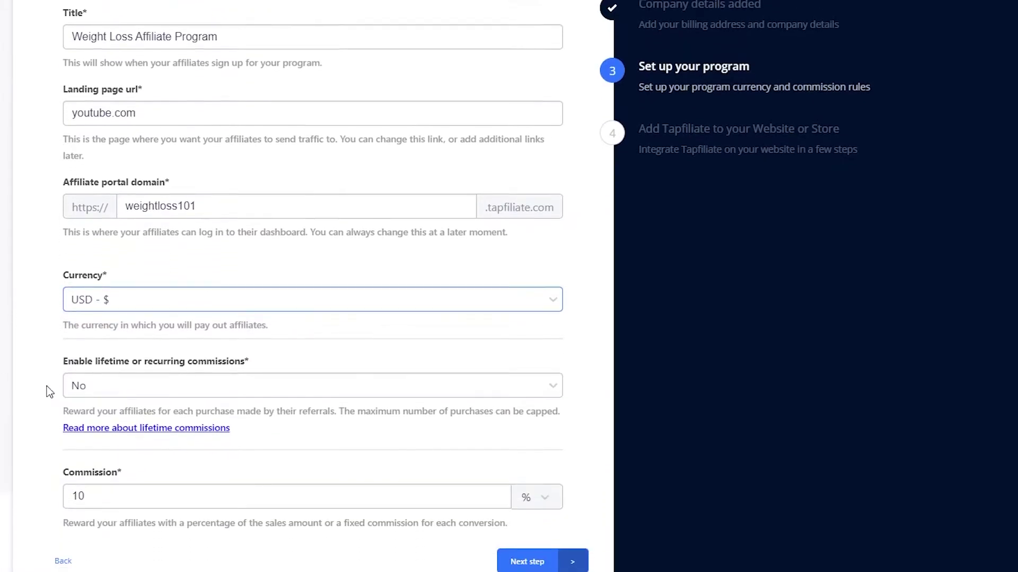
click(149, 384)
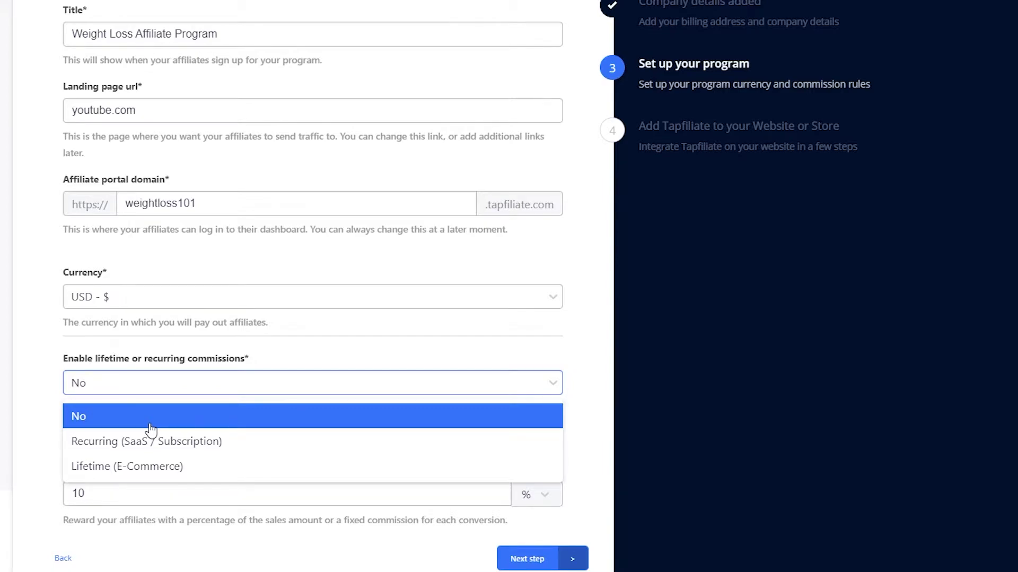
click(178, 450)
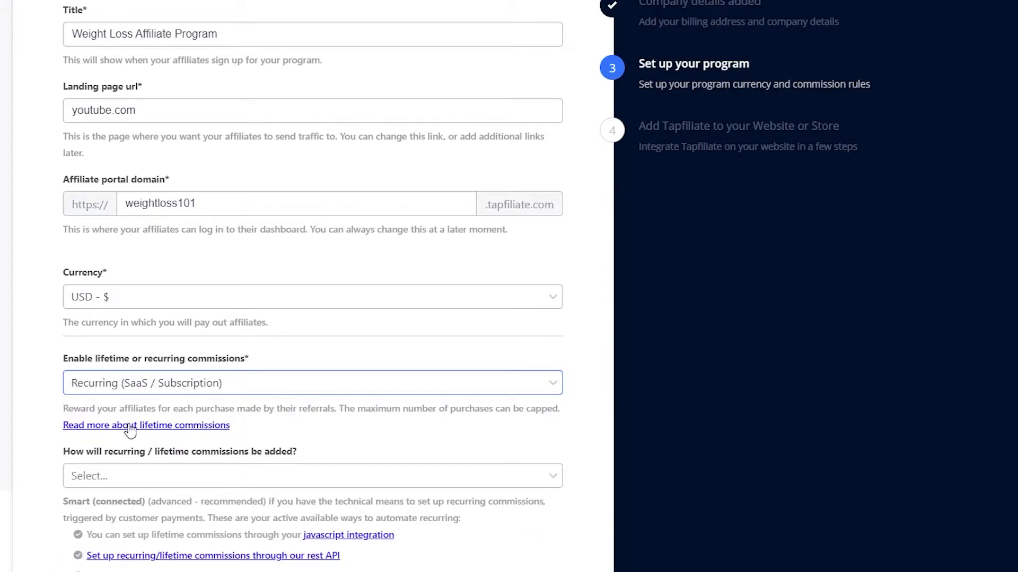
scroll(53, 429, down, 2)
click(107, 376)
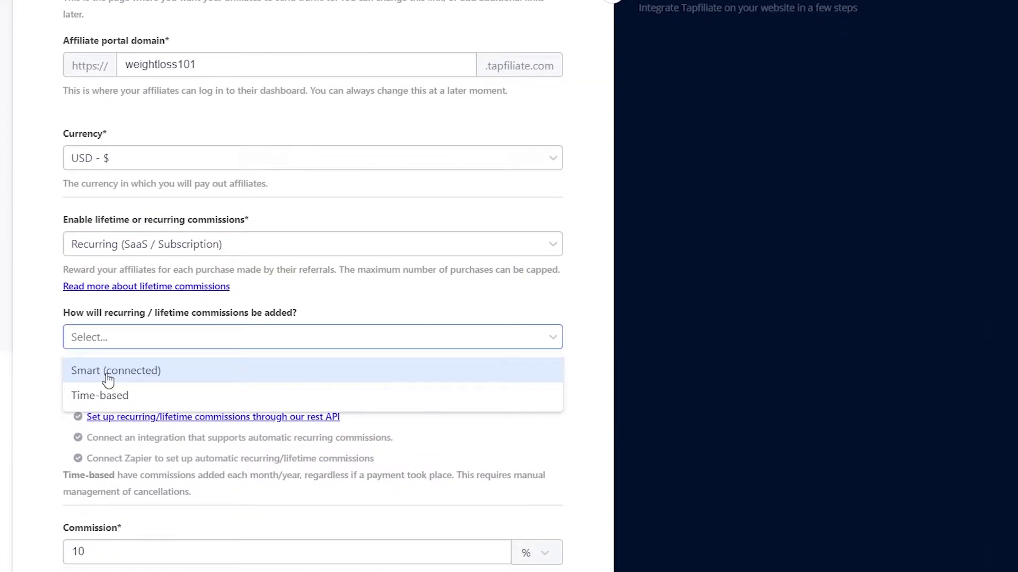
click(107, 379)
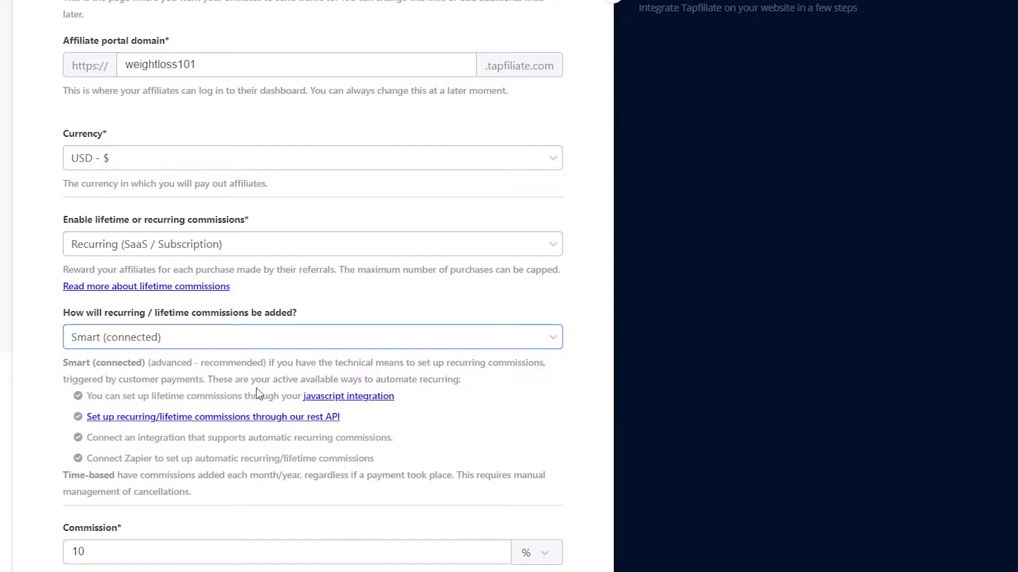
Step: Keep the 10% commission amount and submit the program setup
scroll(134, 392, down, 1)
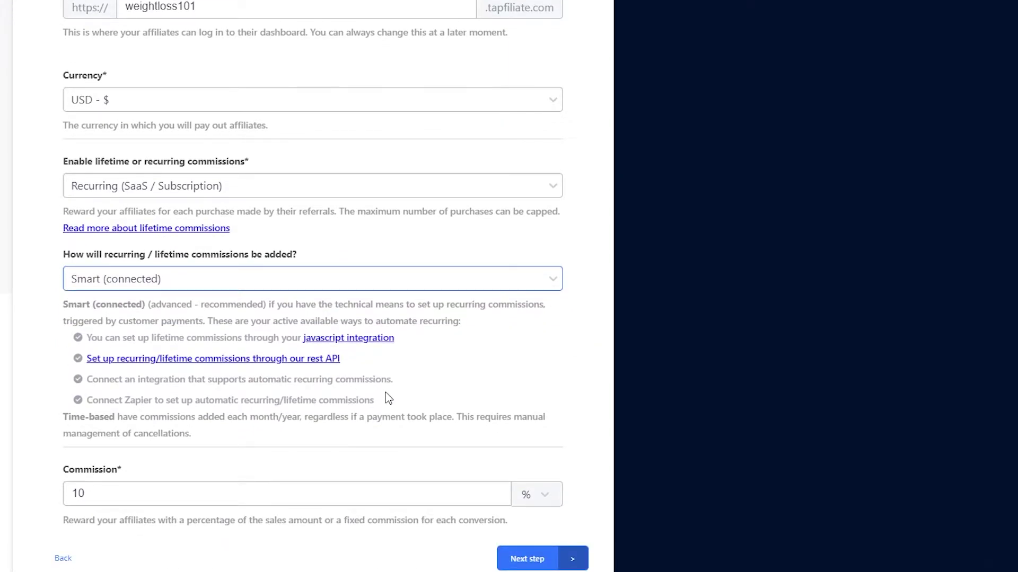
drag(386, 392, 59, 337)
click(78, 382)
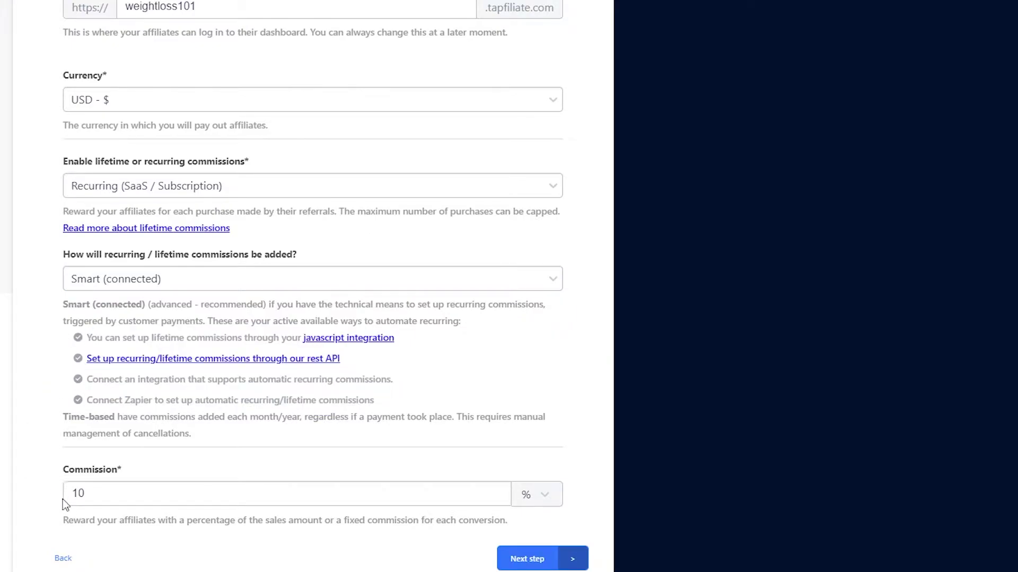
click(135, 494)
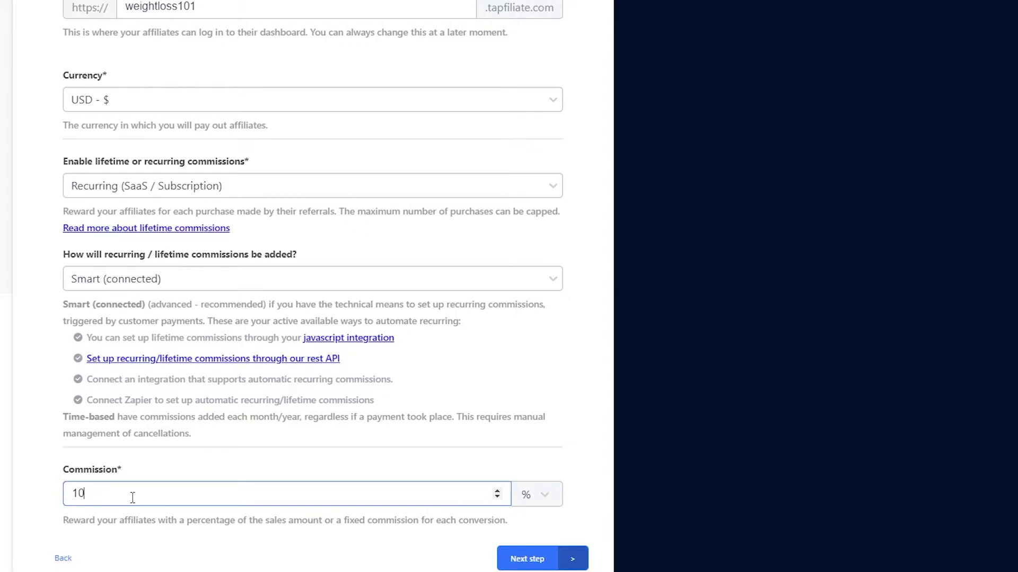
click(524, 555)
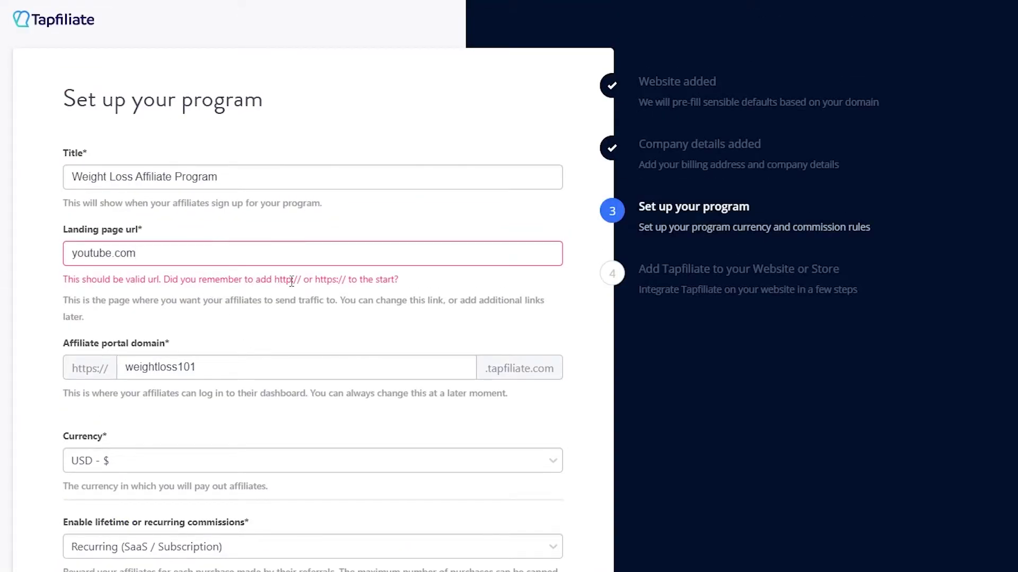
drag(345, 280, 315, 282)
key(ctrl+c)
click(73, 258)
key(ctrl+v)
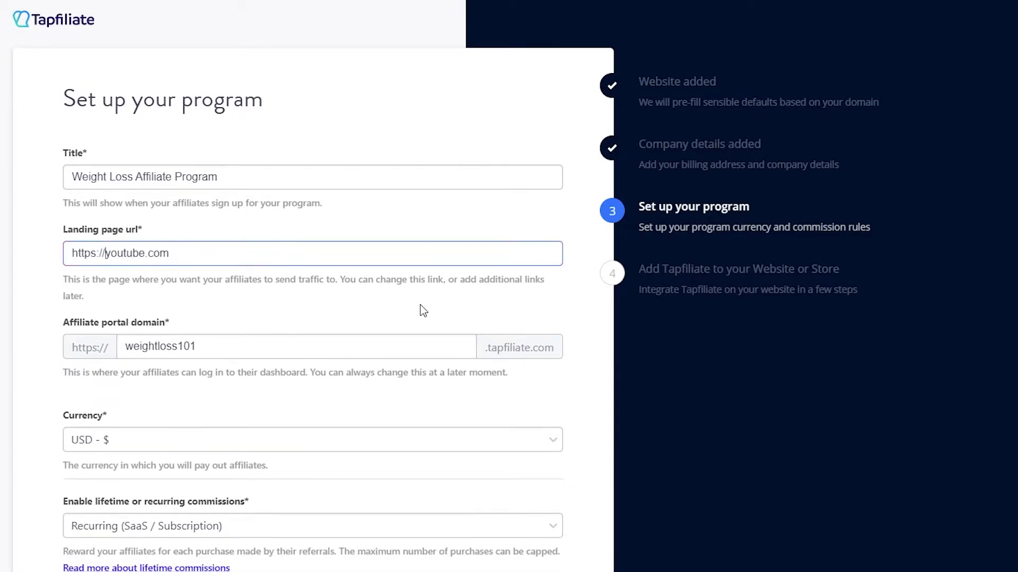
scroll(419, 313, down, 6)
click(540, 565)
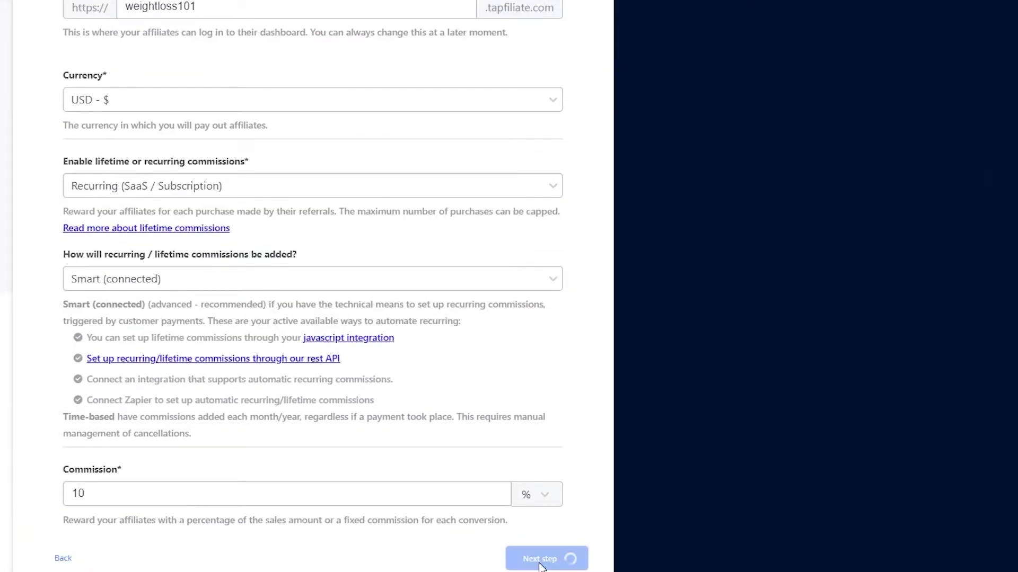
scroll(330, 539, up, 6)
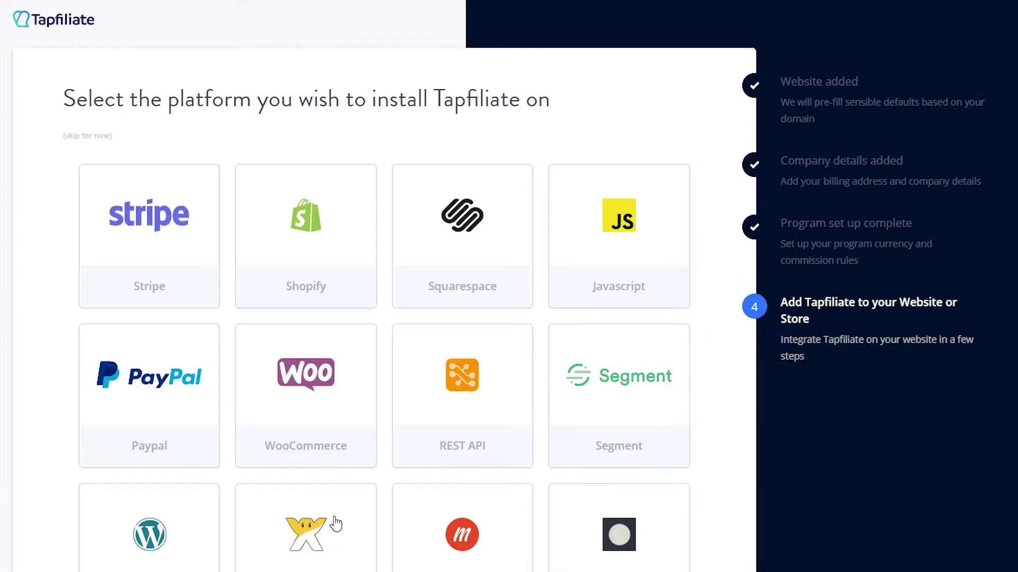
Step: Browse the platform list and choose WordPress as the installation platform
scroll(331, 527, down, 3)
scroll(381, 447, down, 4)
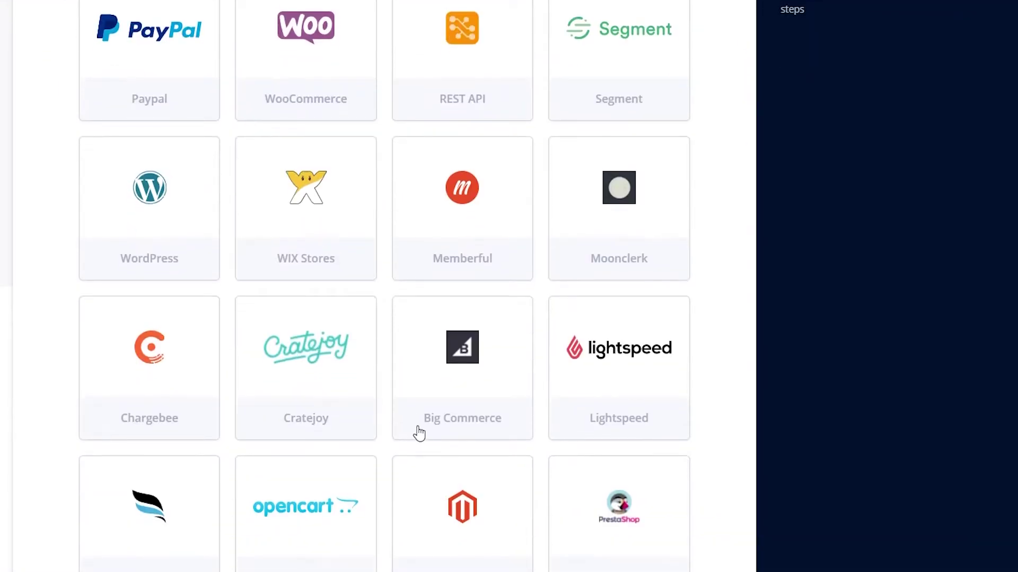
scroll(416, 430, down, 5)
scroll(405, 427, down, 5)
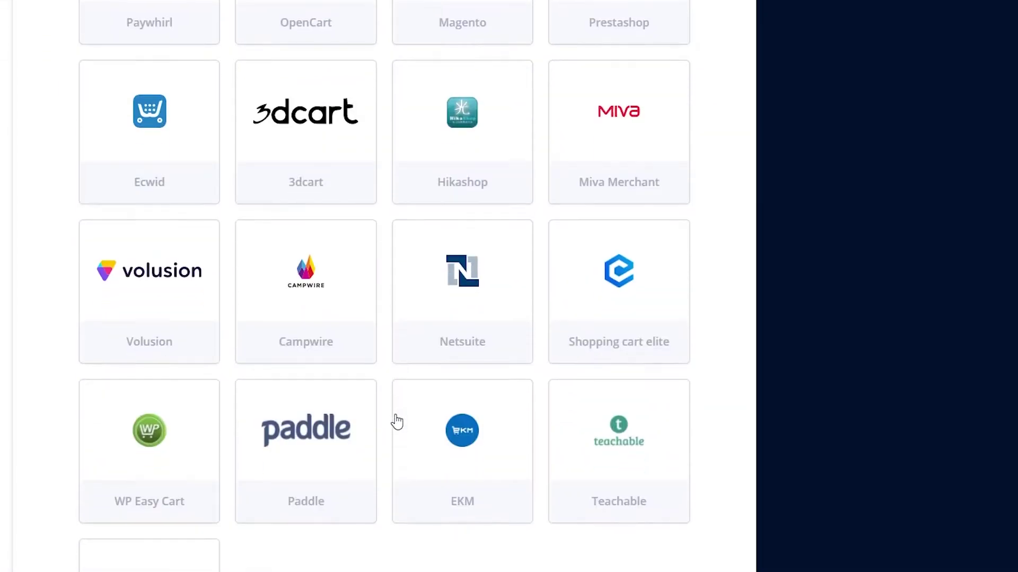
scroll(348, 381, up, 15)
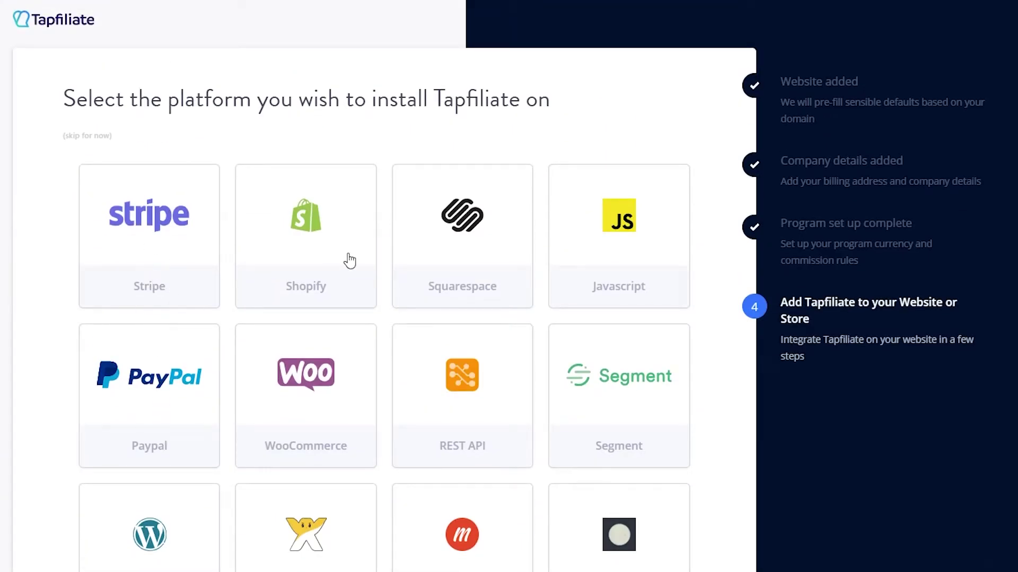
scroll(711, 270, down, 5)
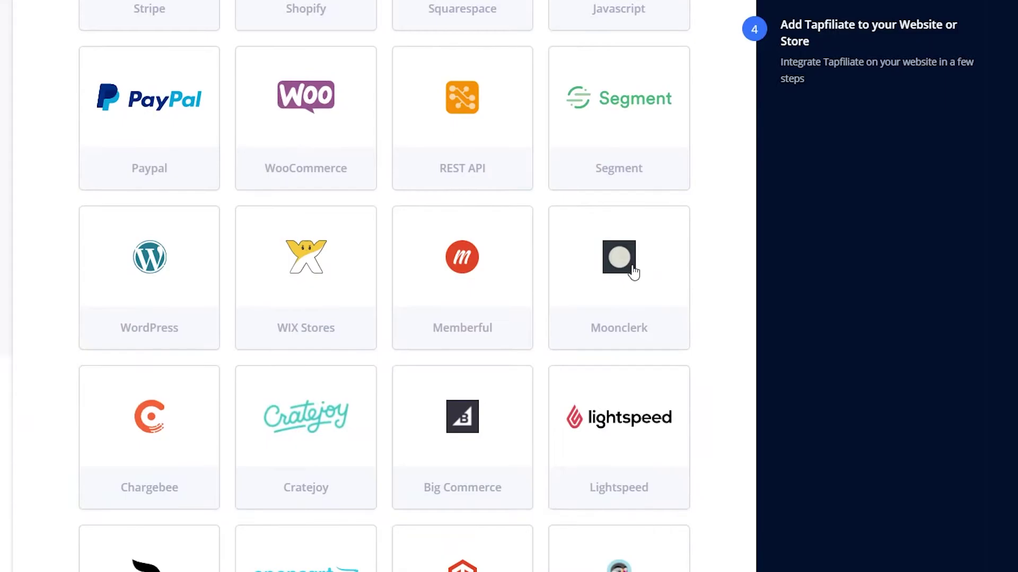
click(181, 282)
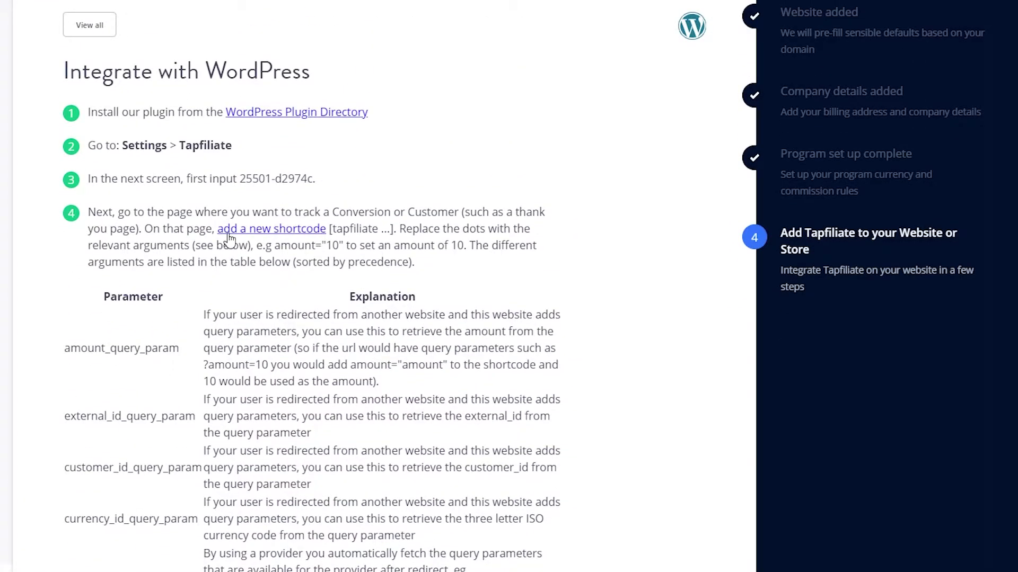
Step: Complete the WordPress integration step to finish the wizard and reach the dashboard
scroll(229, 240, down, 15)
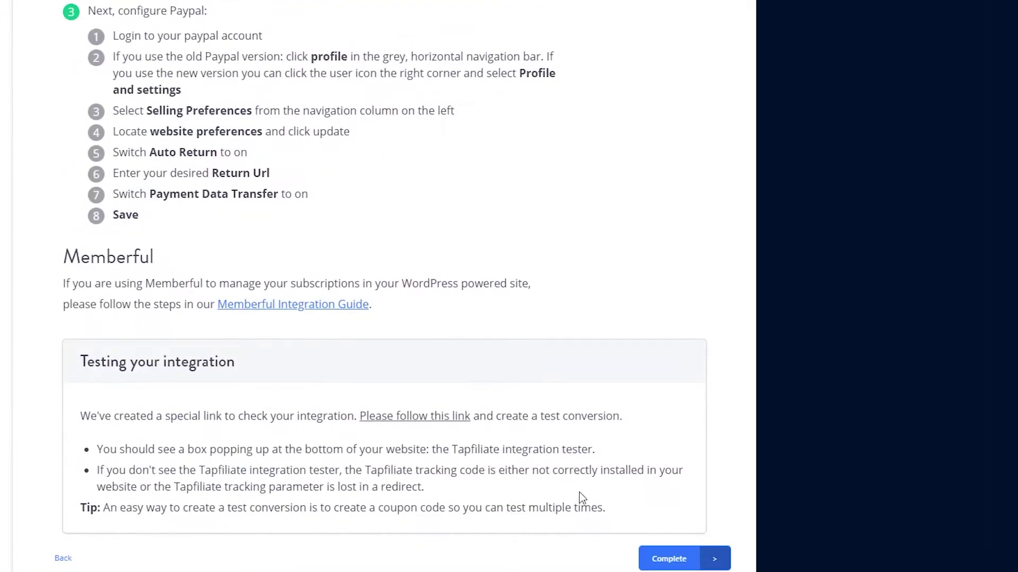
click(659, 561)
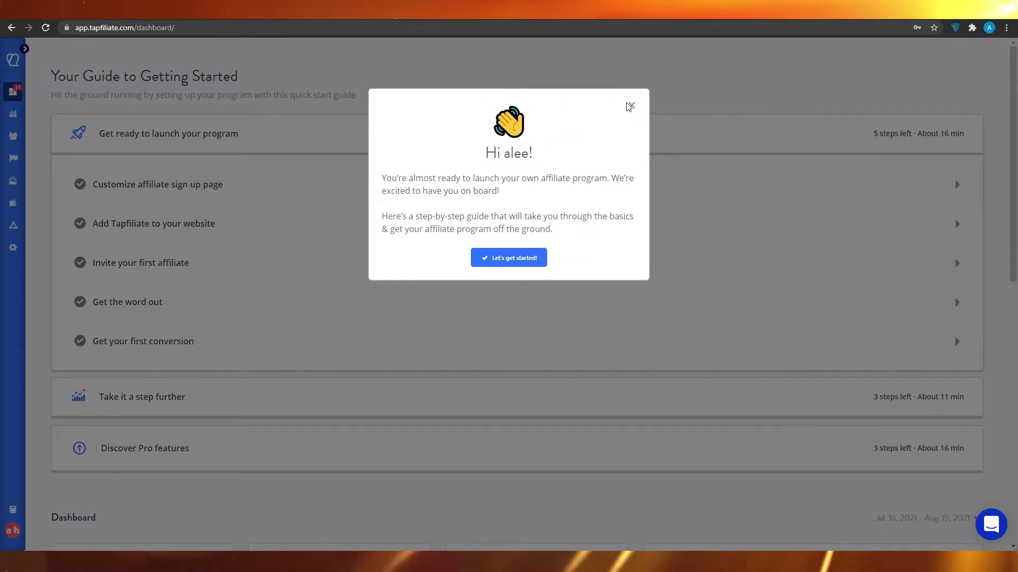
Step: Dismiss the welcome message and review the Getting Started guide's five launch steps
click(632, 106)
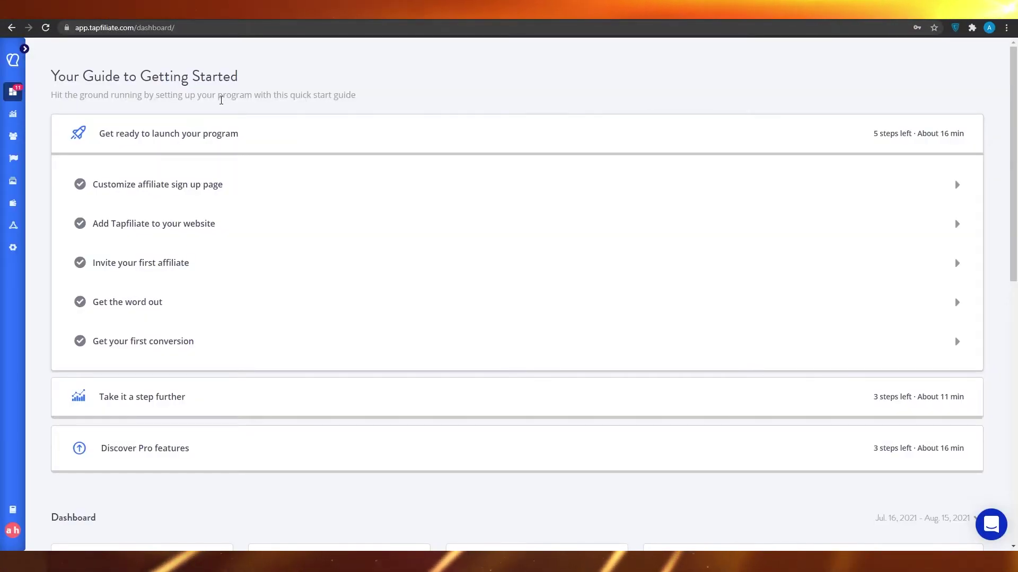
scroll(163, 271, down, 8)
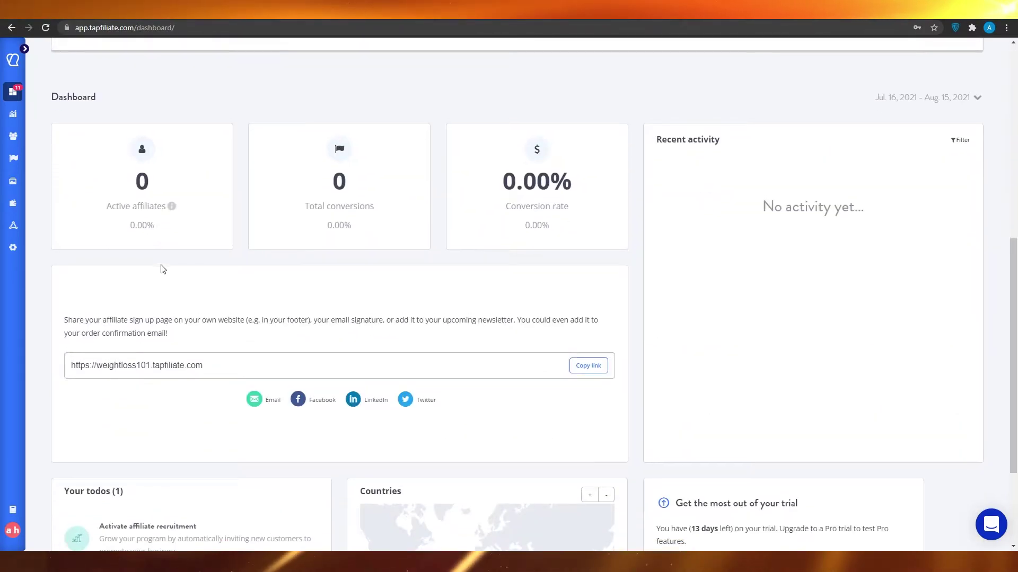
scroll(162, 269, up, 2)
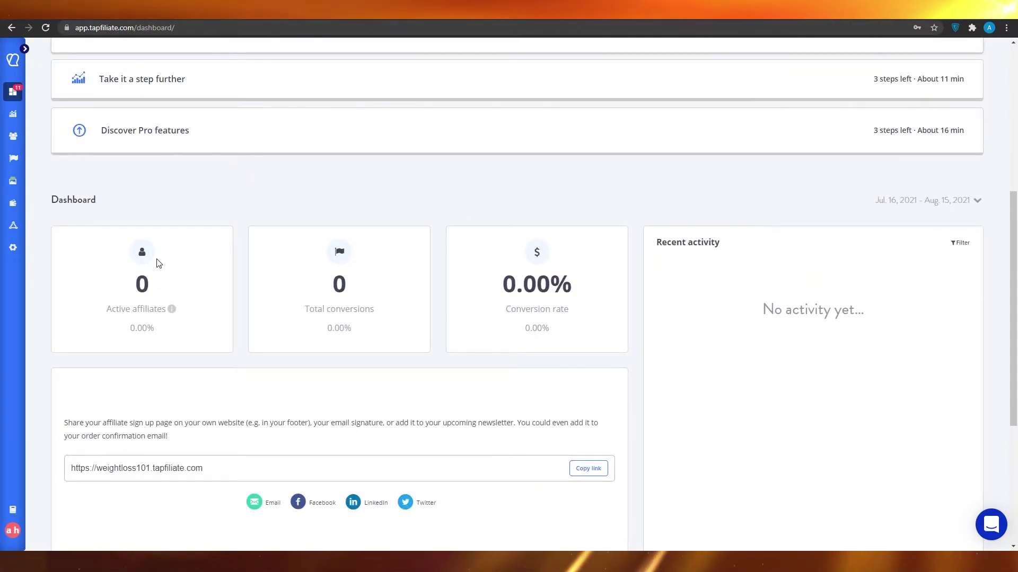
scroll(551, 409, down, 2)
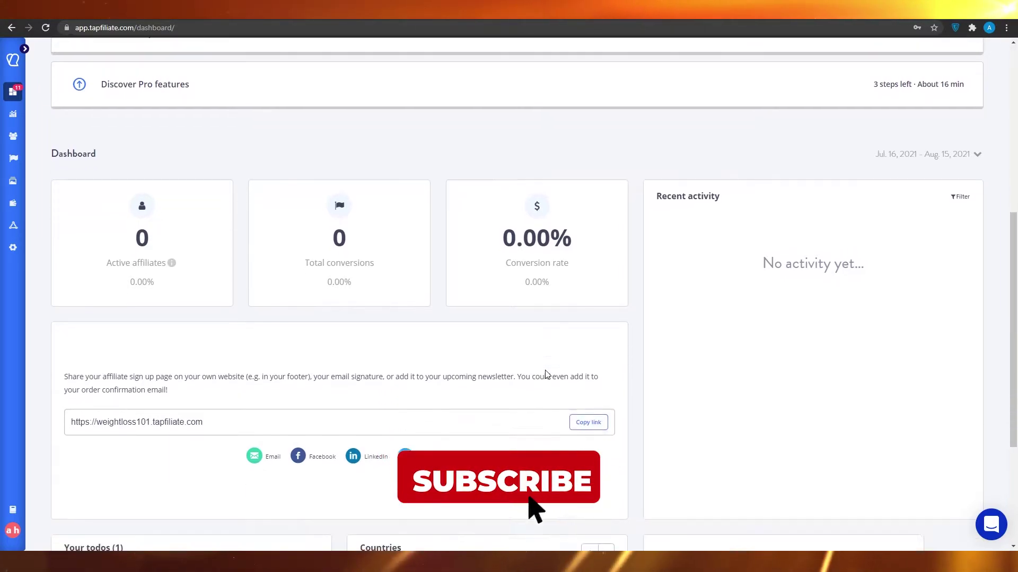
scroll(236, 391, down, 3)
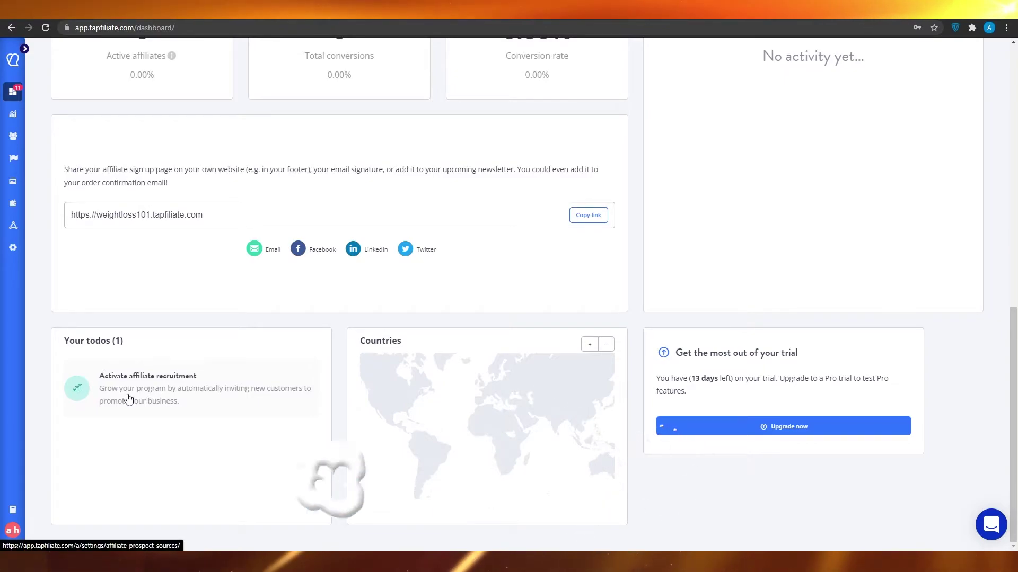
scroll(132, 398, up, 10)
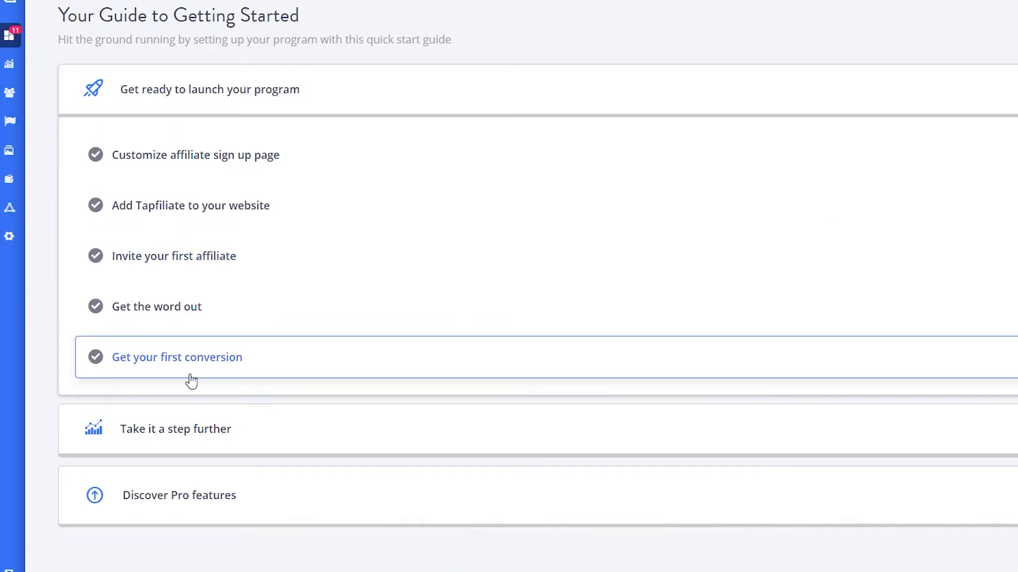
Step: Open Reporting to view the empty Explore report with zero affiliates and conversions
click(11, 69)
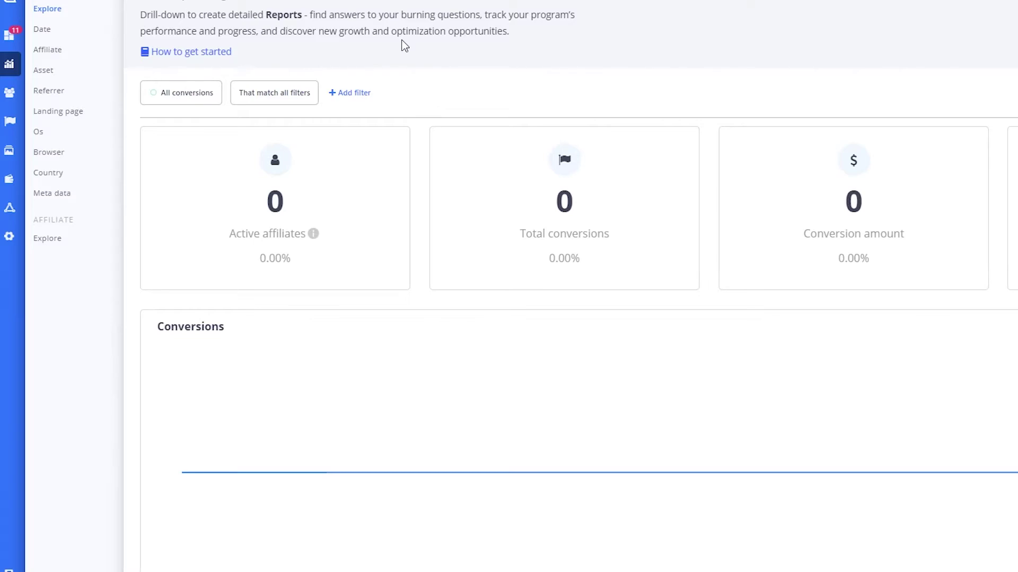
Step: Check the Affiliate, Asset, Landing page and Country reports, then open the Affiliates page
click(53, 49)
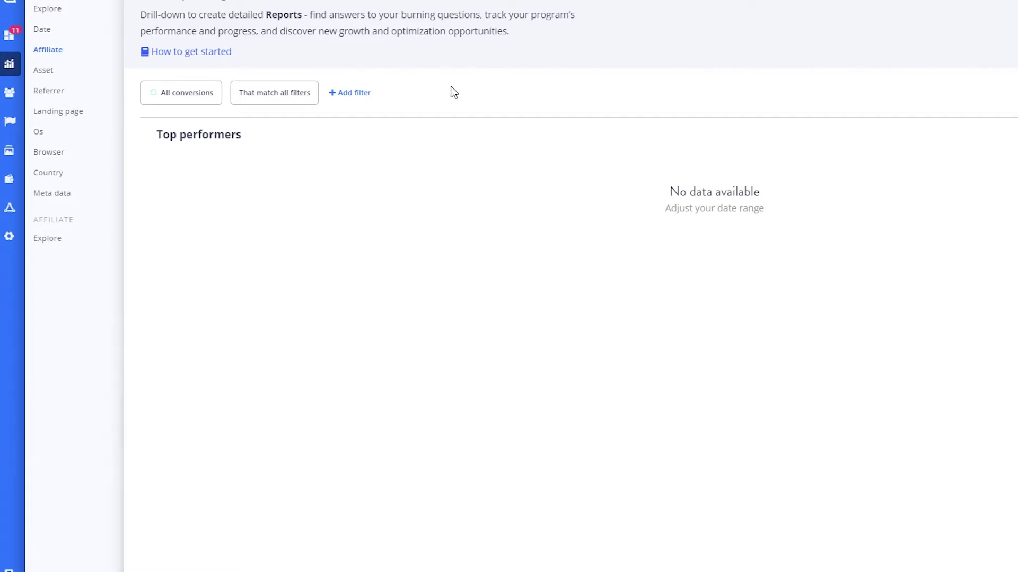
click(64, 78)
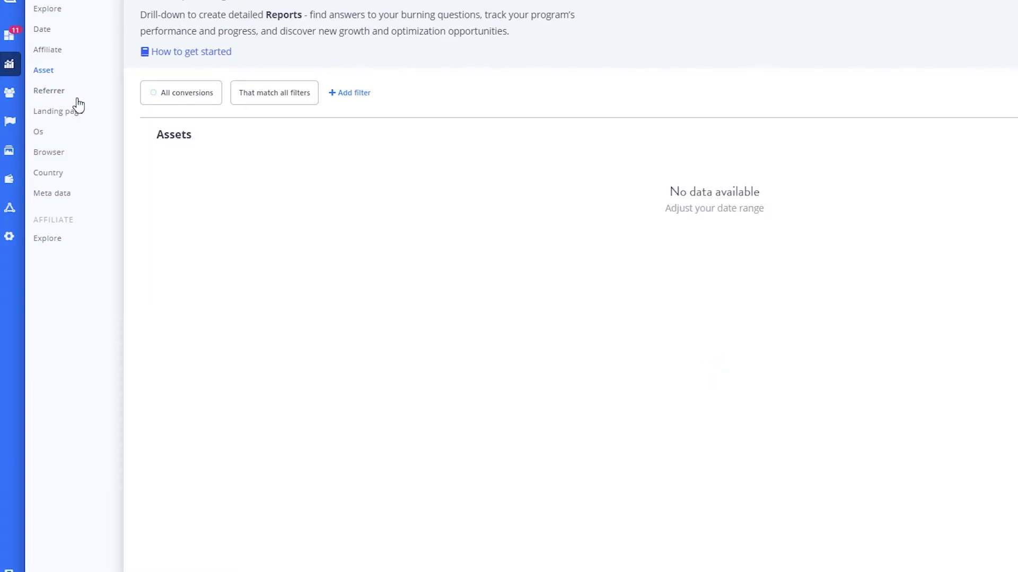
click(79, 118)
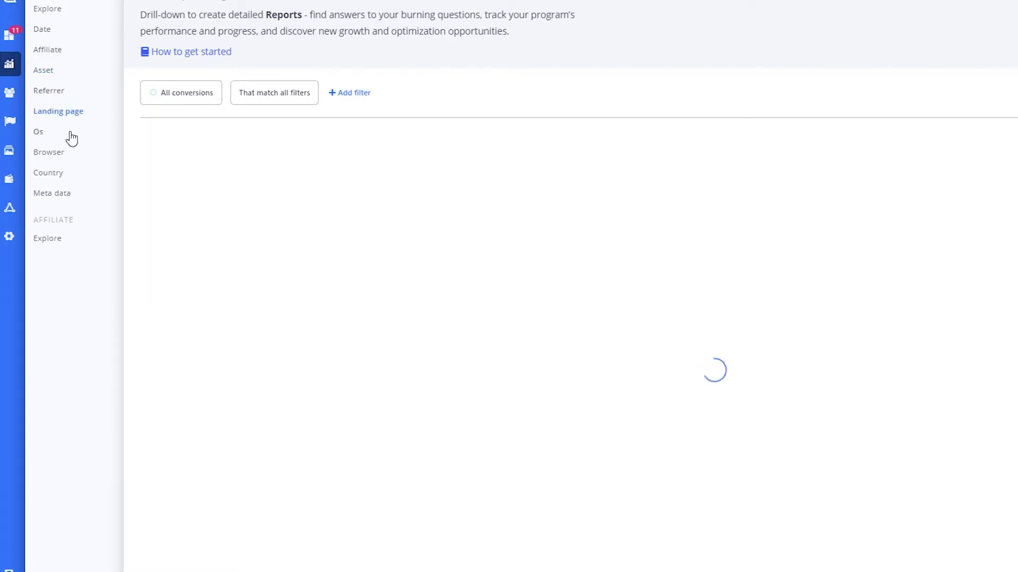
click(57, 175)
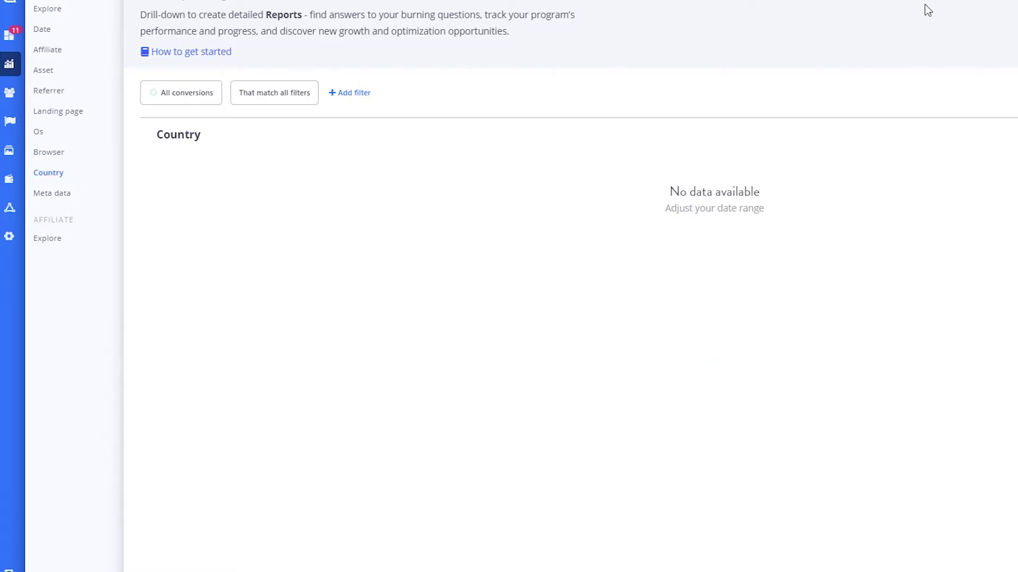
click(9, 94)
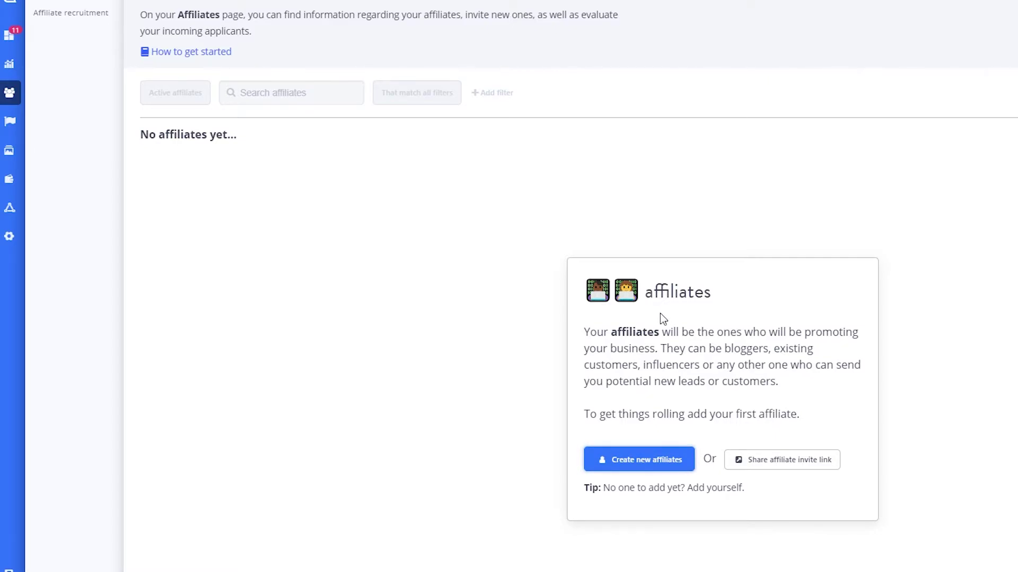
Step: Go to the Assets page, open the new-asset form with Image banner type, then close it unsaved
click(10, 125)
click(9, 151)
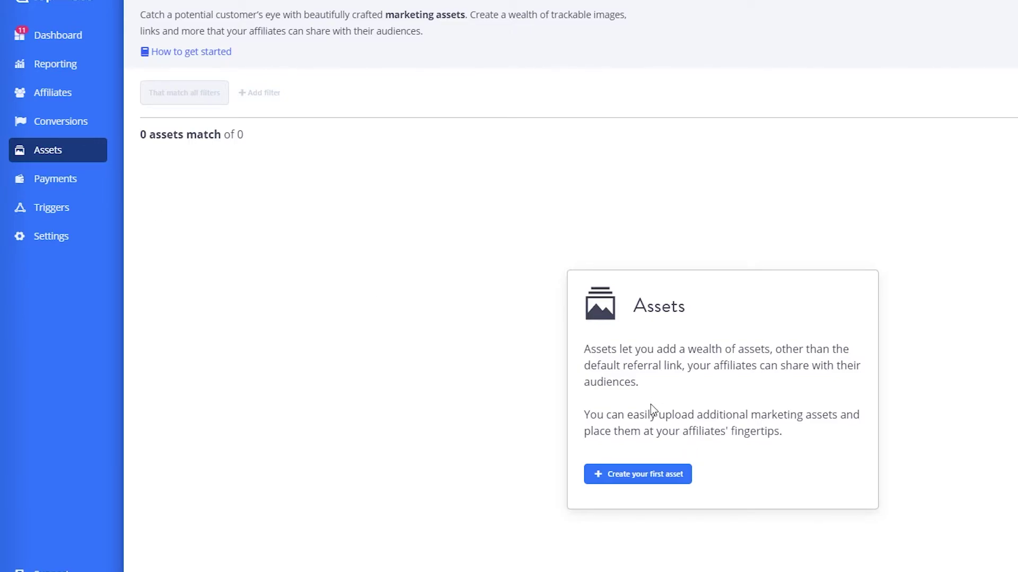
click(651, 474)
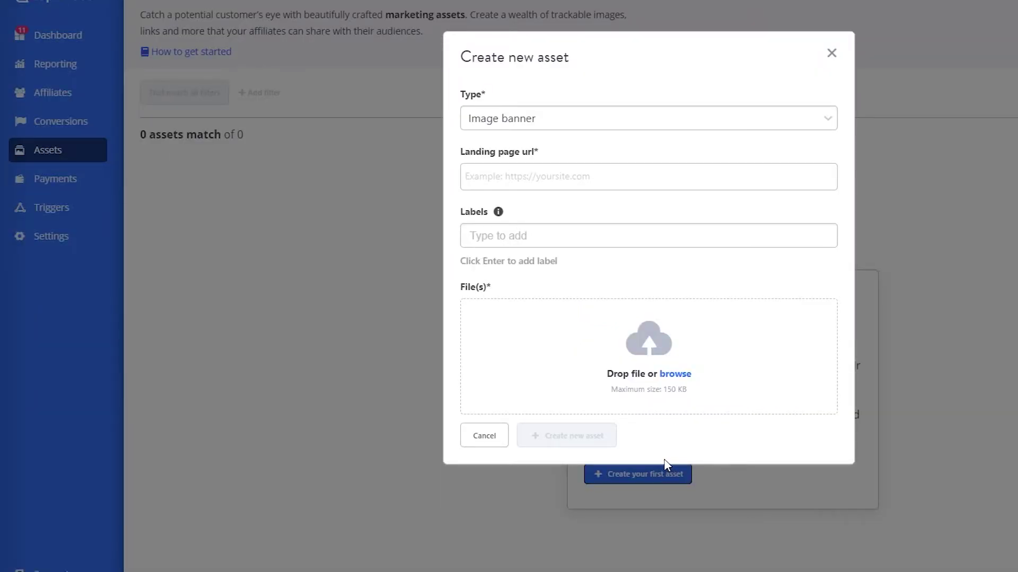
click(484, 119)
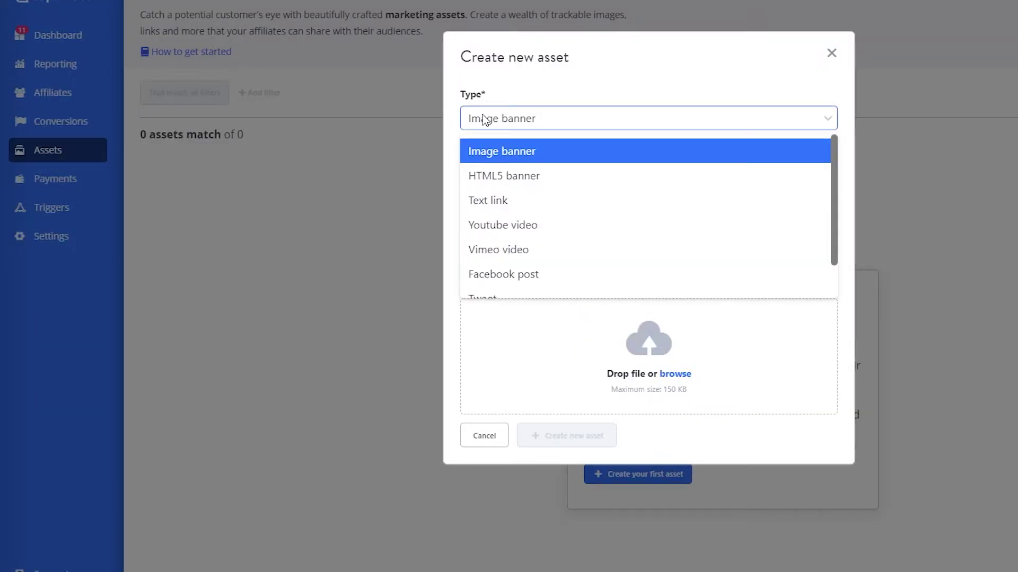
click(484, 118)
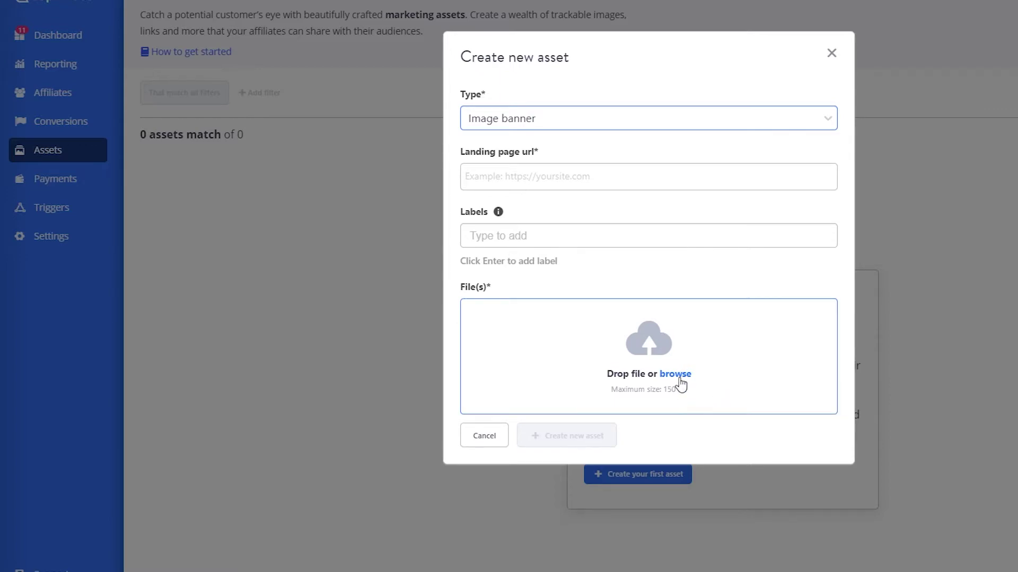
click(832, 53)
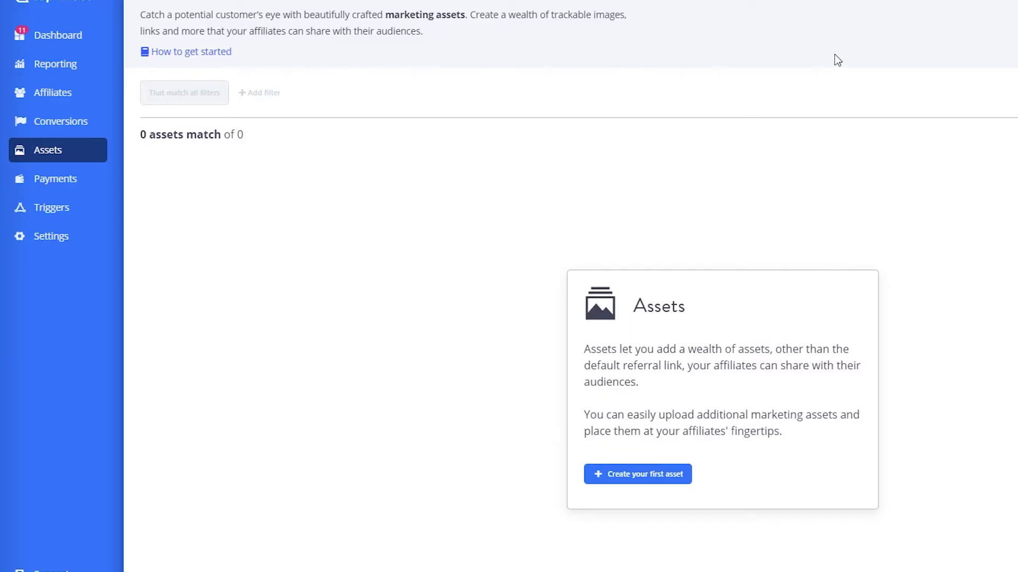
click(73, 180)
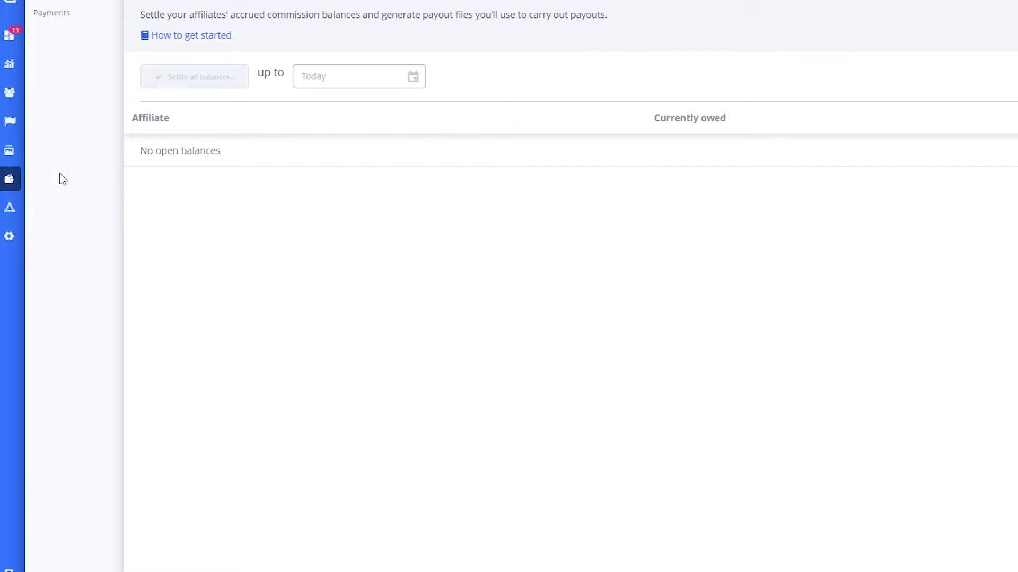
click(320, 78)
click(470, 217)
click(62, 20)
click(184, 36)
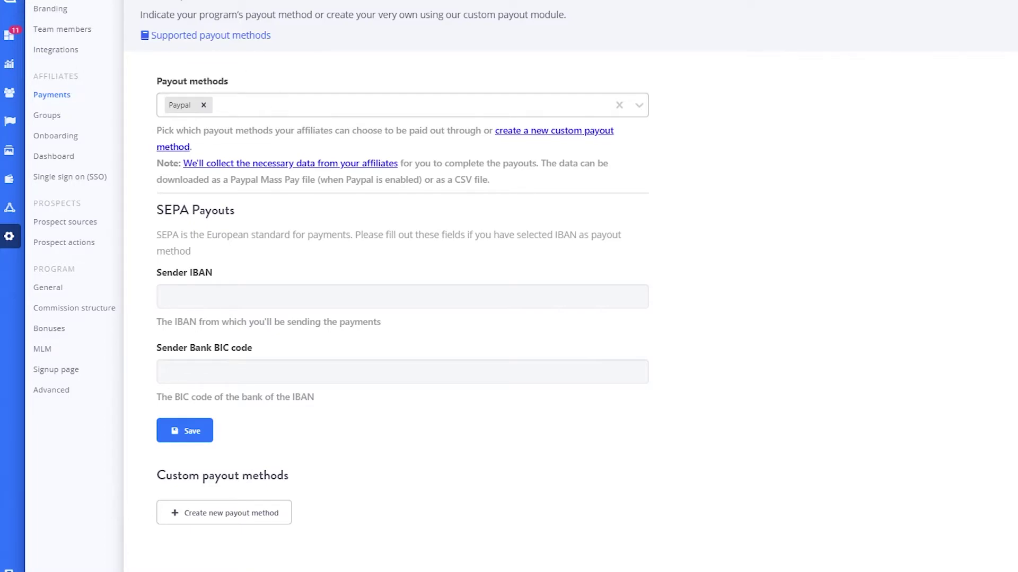
click(69, 135)
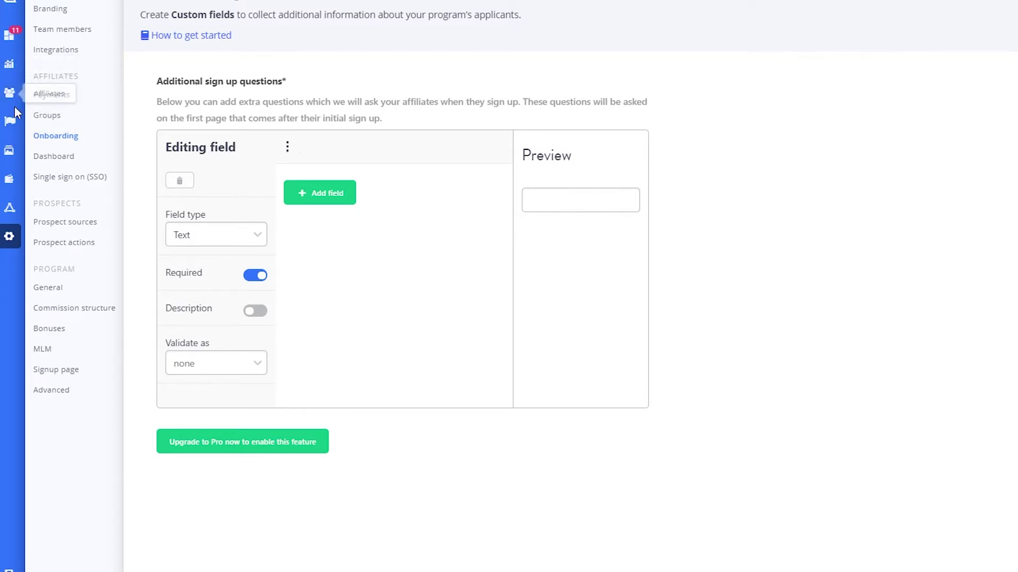
click(11, 151)
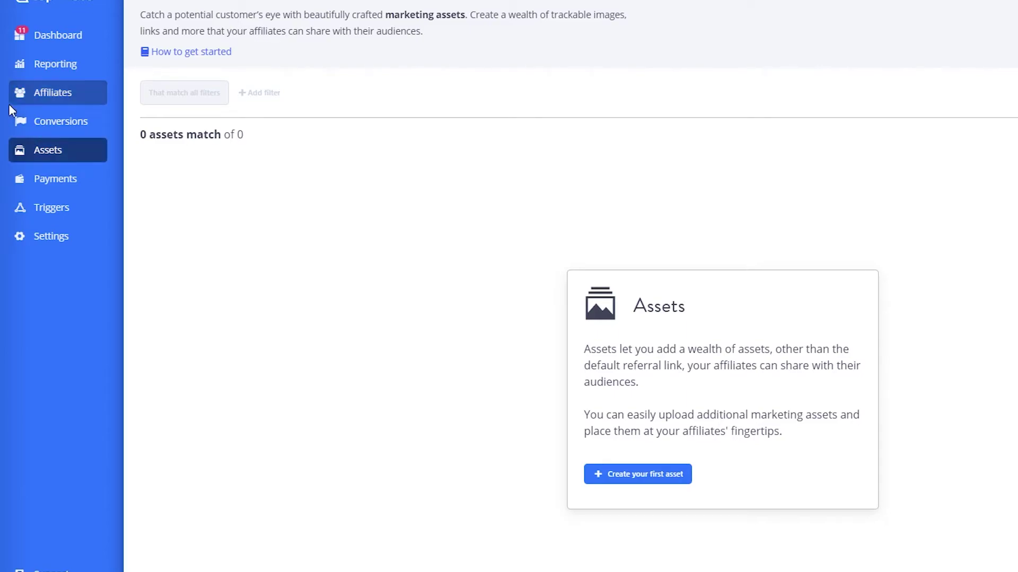
Step: From the Affiliates page, open the Add affiliate dialog offering form or .CSV import
click(55, 89)
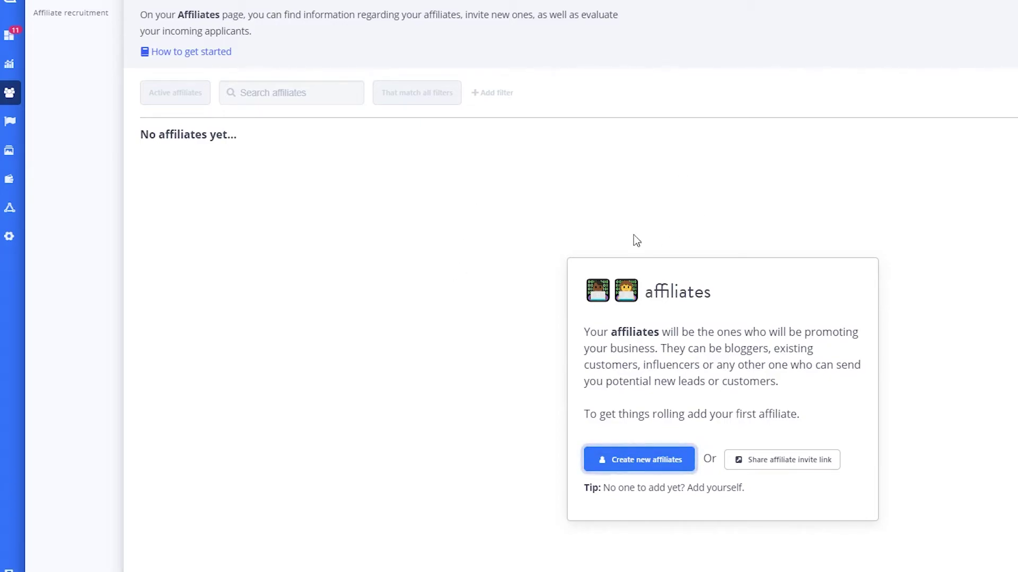
click(655, 460)
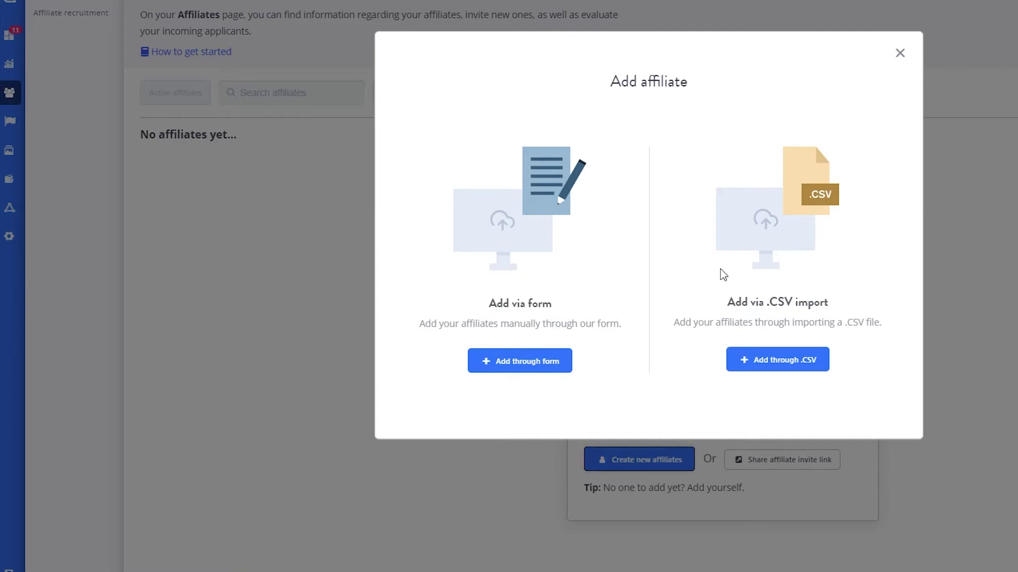
Step: Choose form entry and fill in the affiliate's first name, last name and e-mail address
click(546, 365)
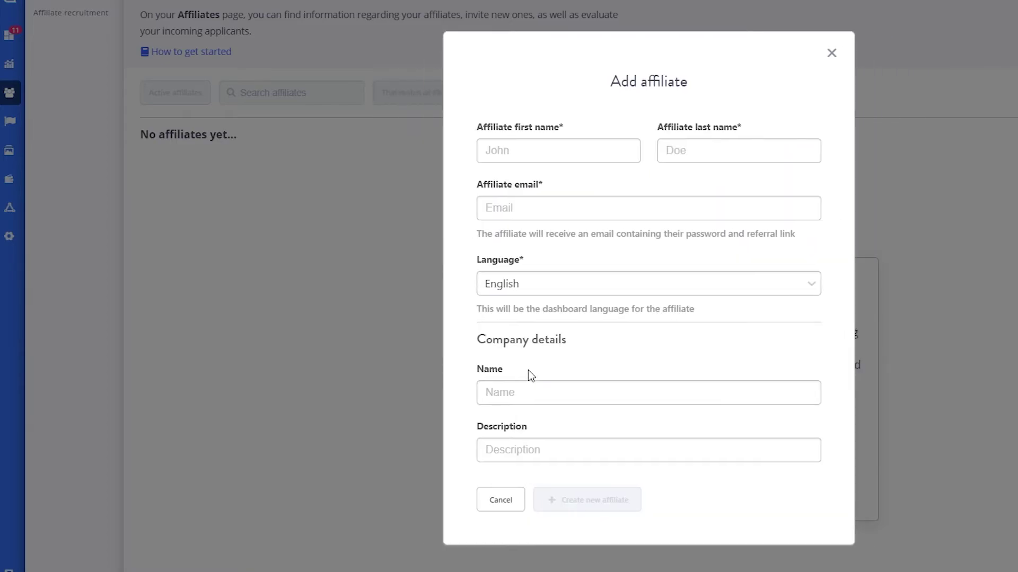
click(583, 144)
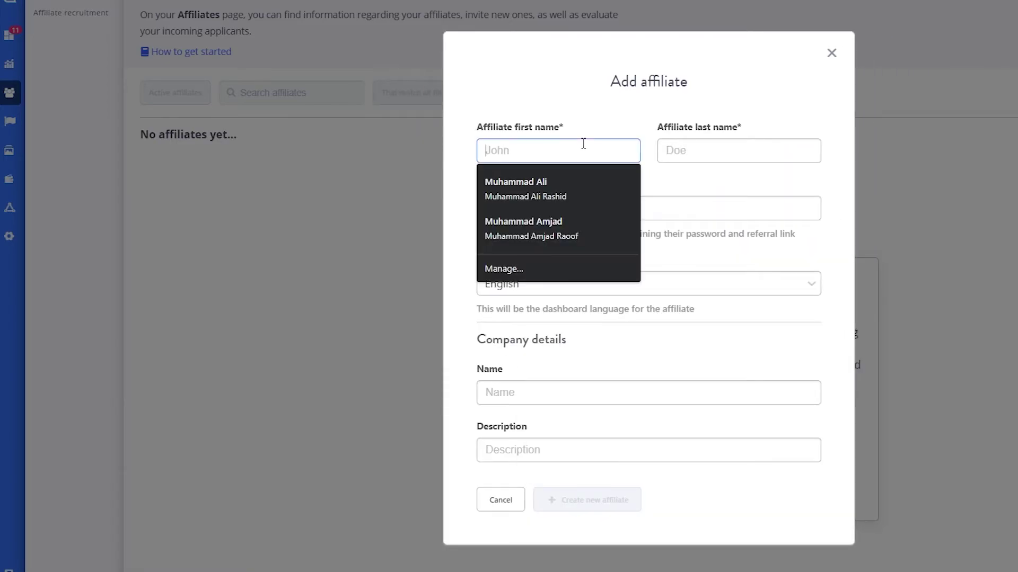
text(j)
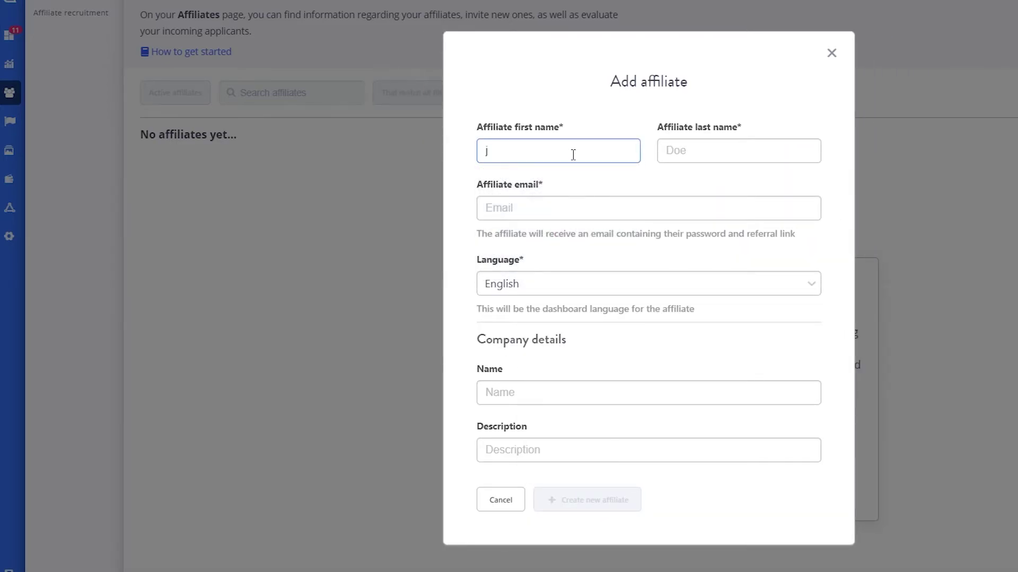
key(BackSpace)
text(John)
click(752, 152)
text(Doe)
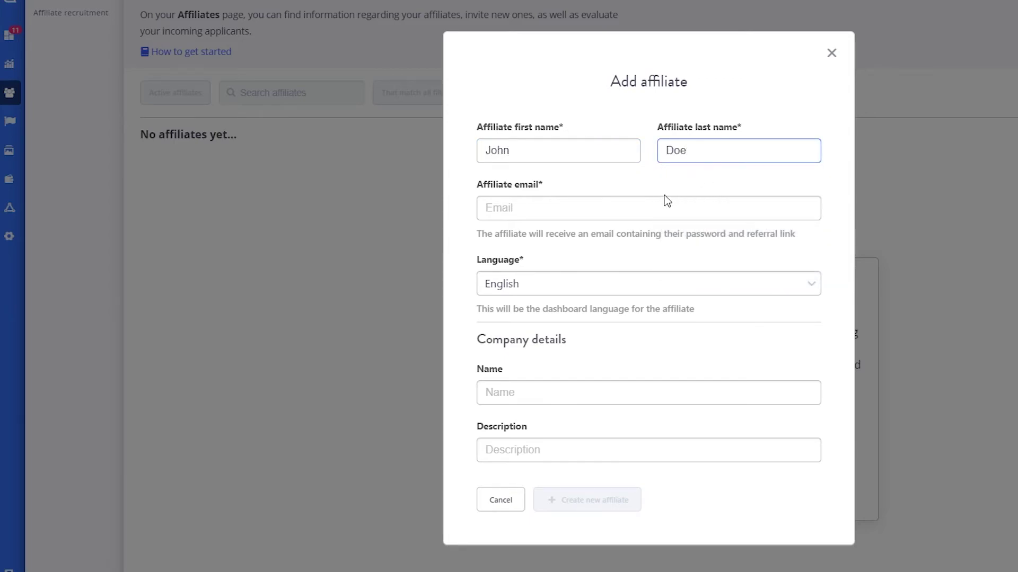
click(665, 200)
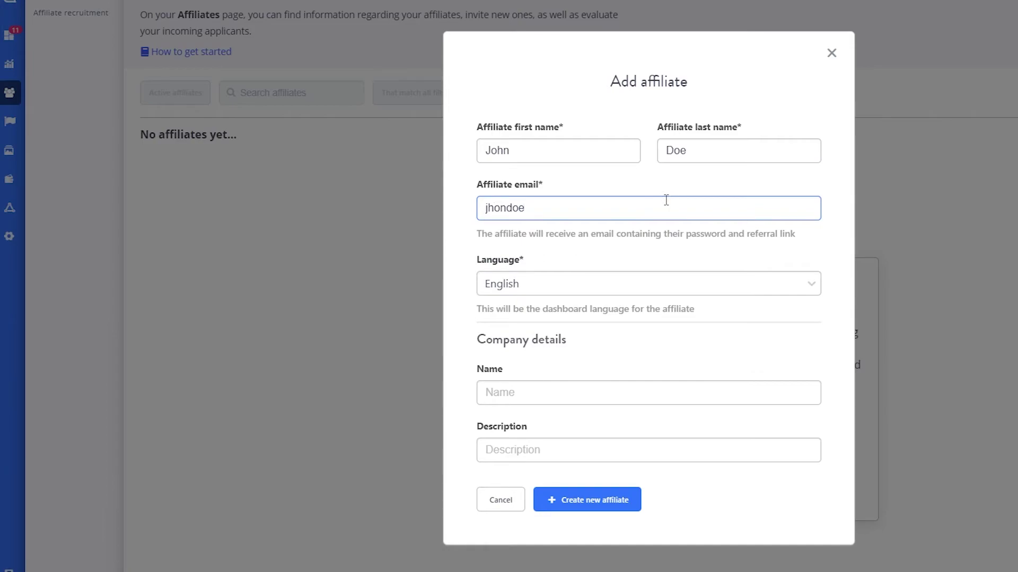
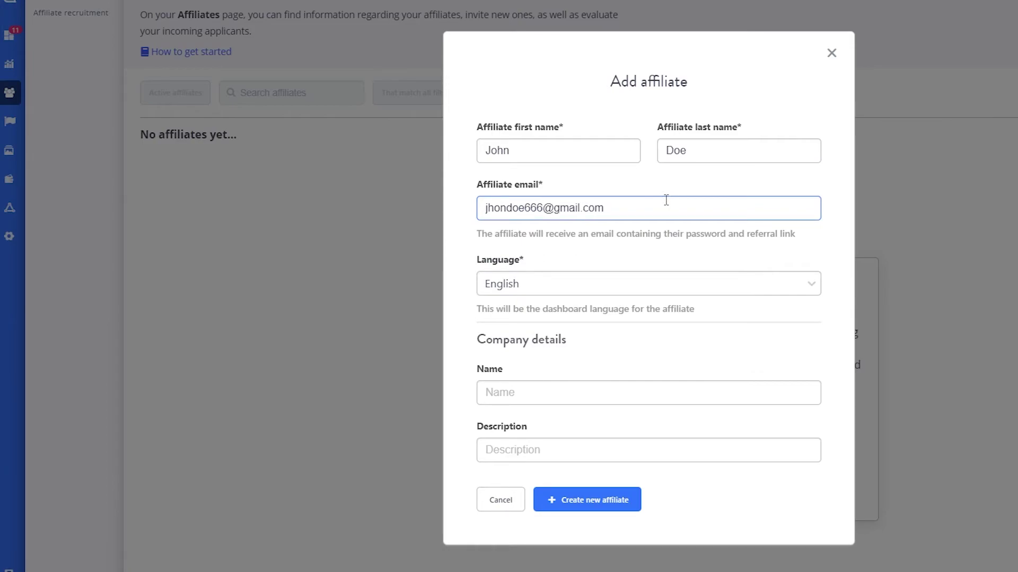
click(645, 391)
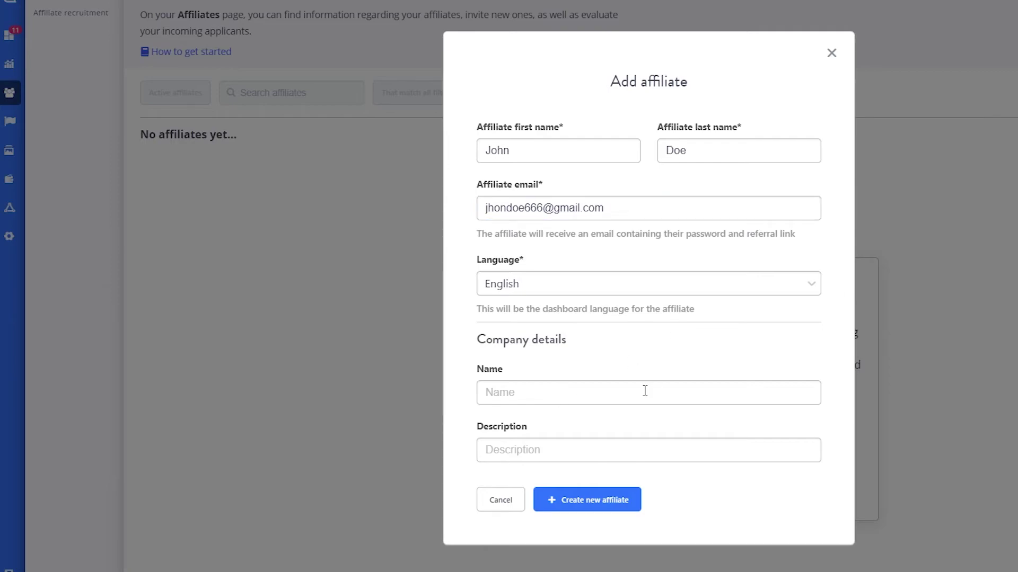
Step: Set company name Smallwood and description MEDIA TECH COMPANY, then create the affiliate
click(645, 391)
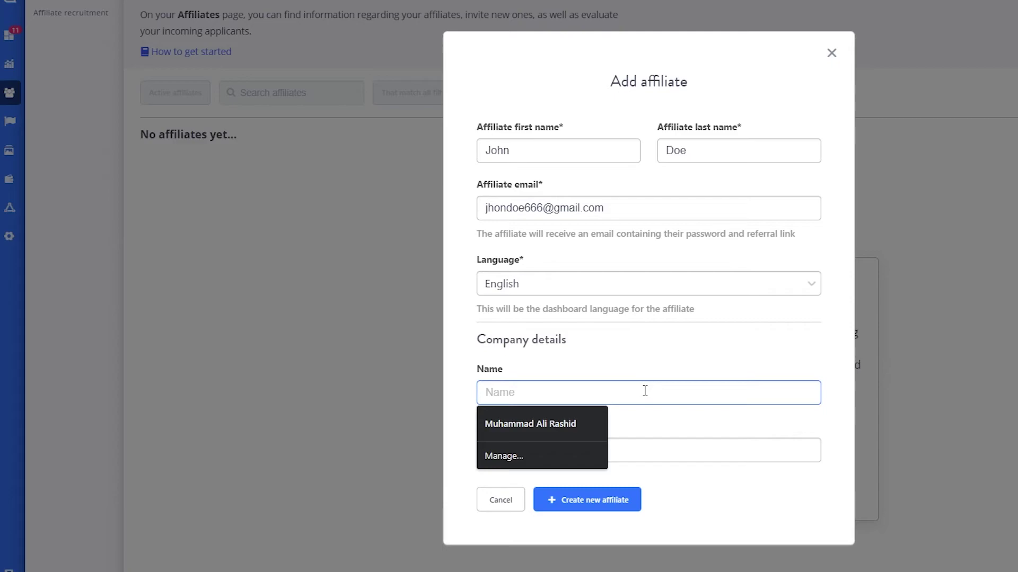
text(Smallwood)
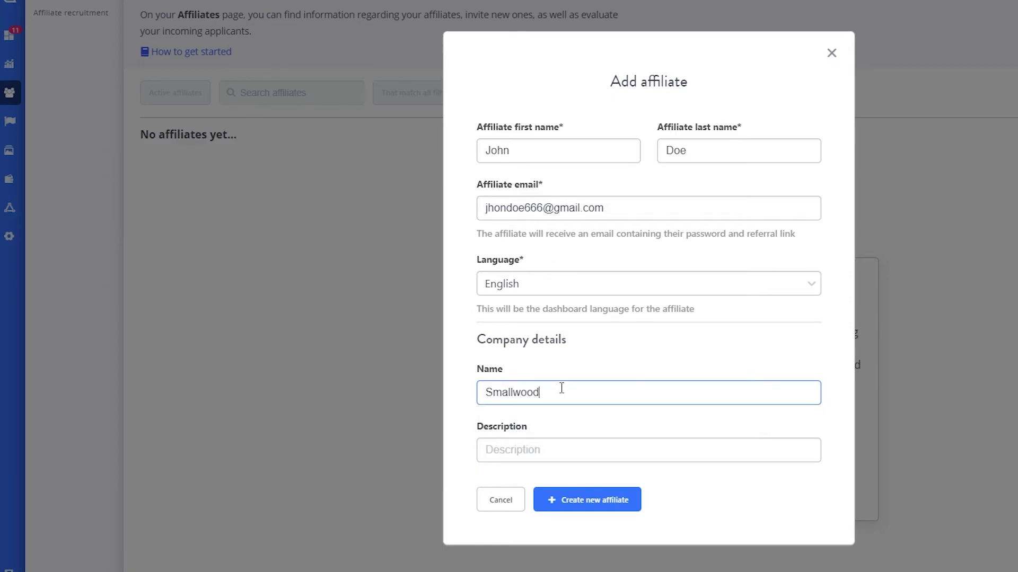
click(514, 443)
text(asdasdasda)
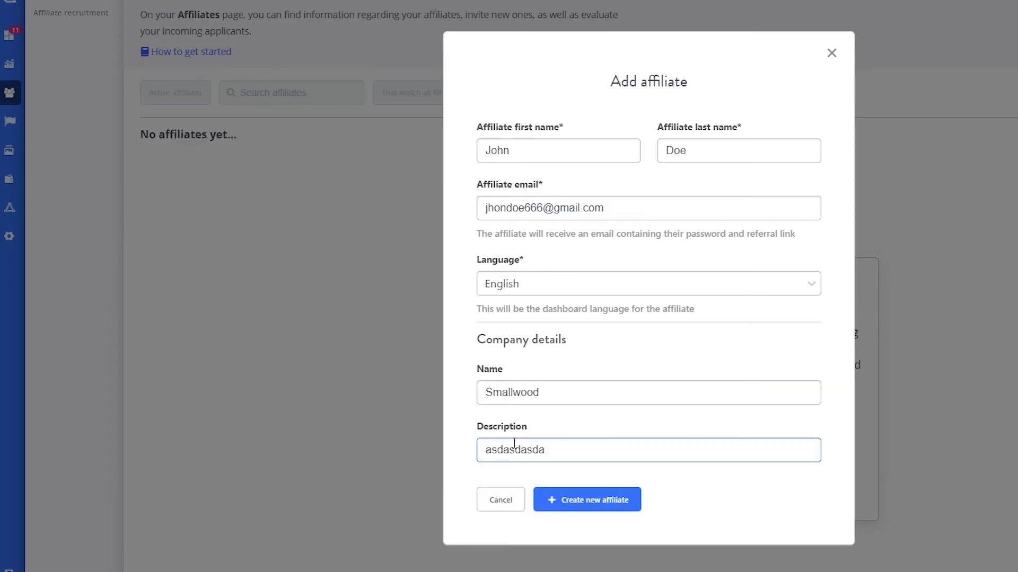
double_click(513, 443)
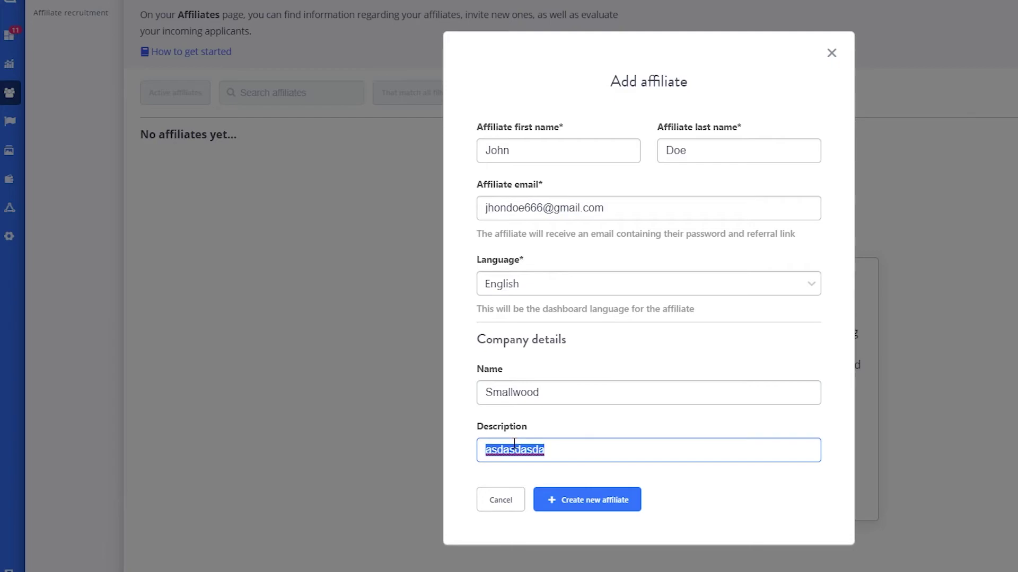
text(MEDIA TECH COM)
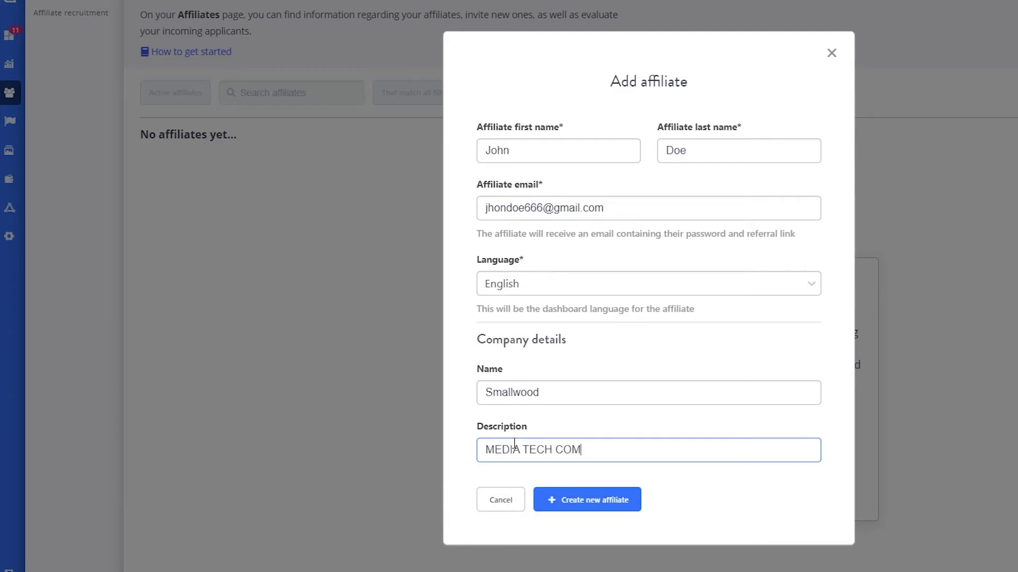
text(PANY)
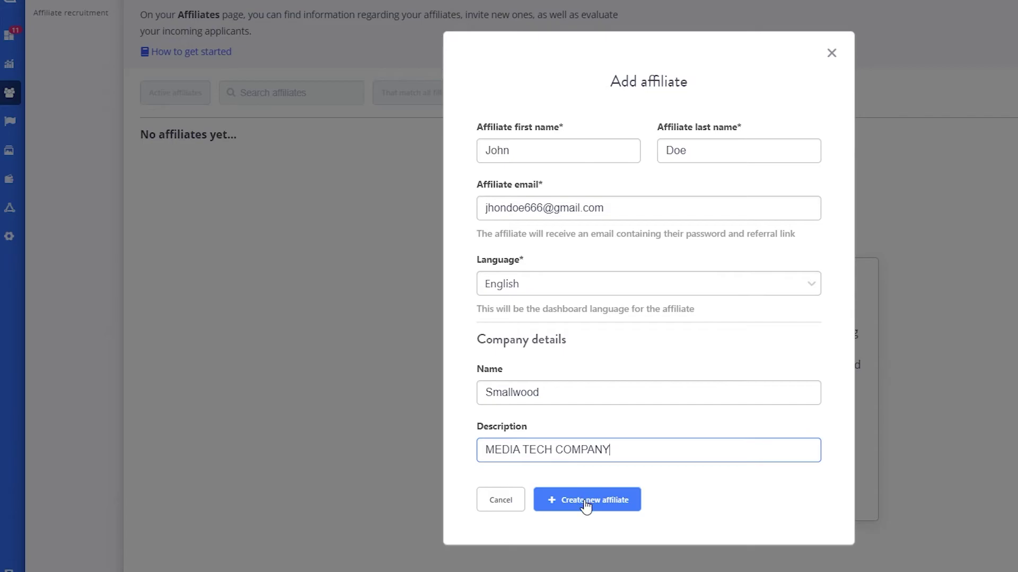
click(587, 502)
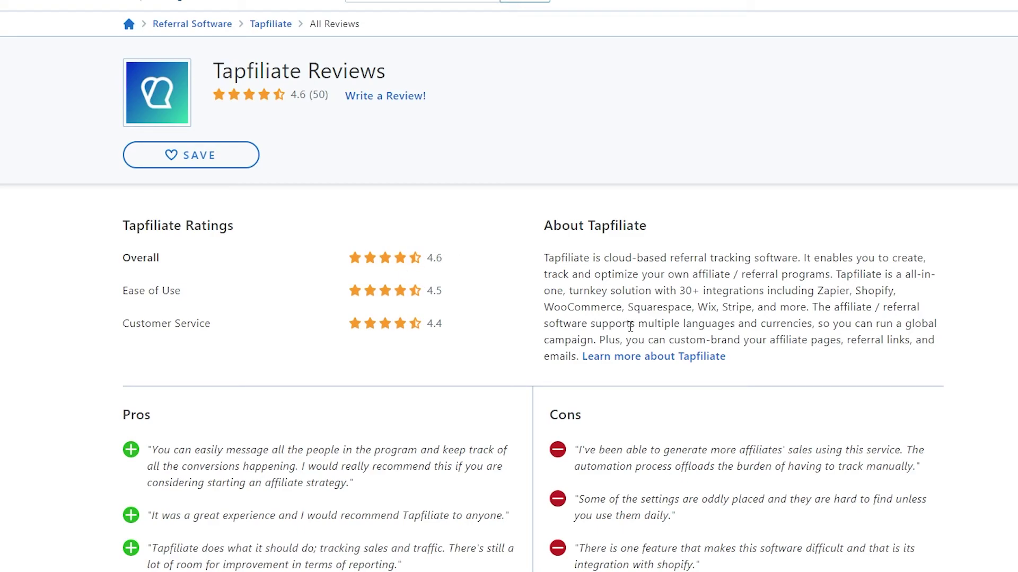
scroll(630, 326, down, 4)
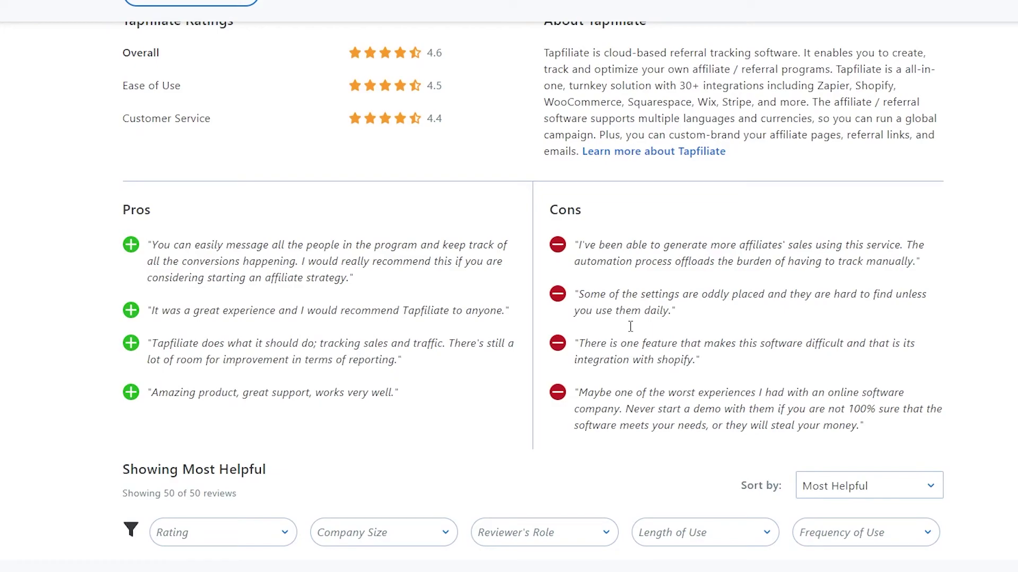
scroll(630, 326, up, 4)
drag(394, 313, 257, 336)
click(254, 332)
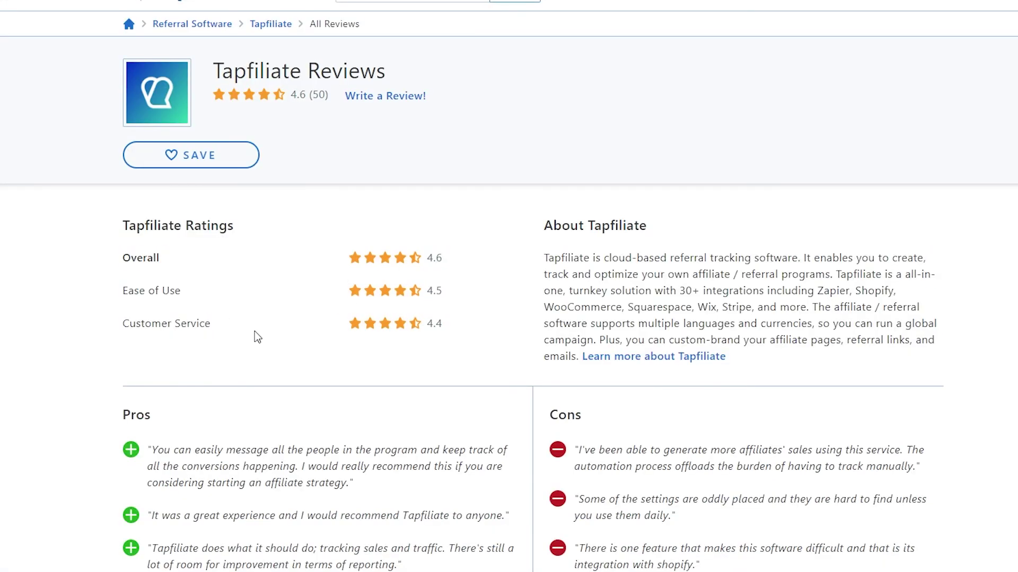
scroll(255, 331, down, 4)
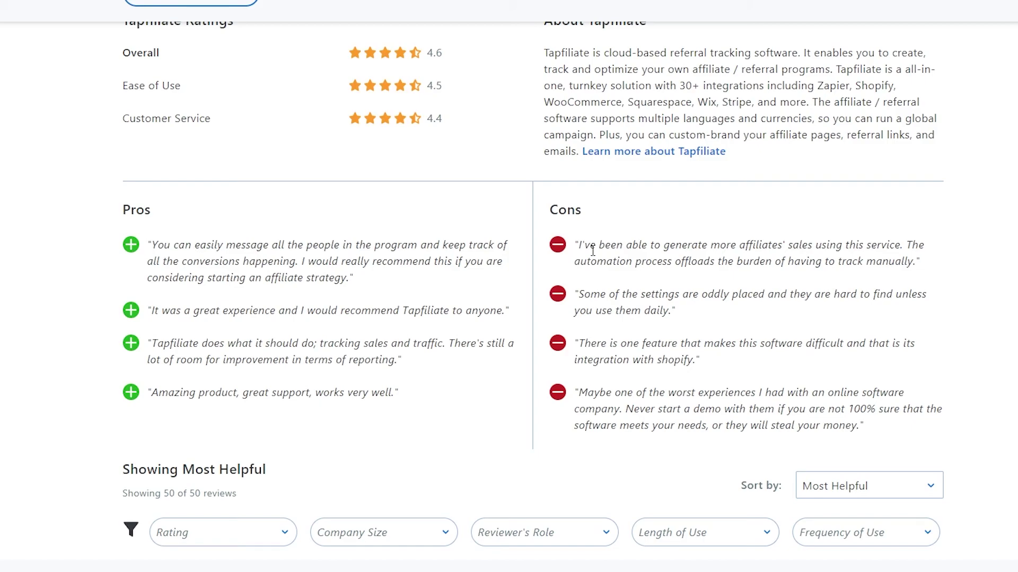
drag(676, 311, 582, 293)
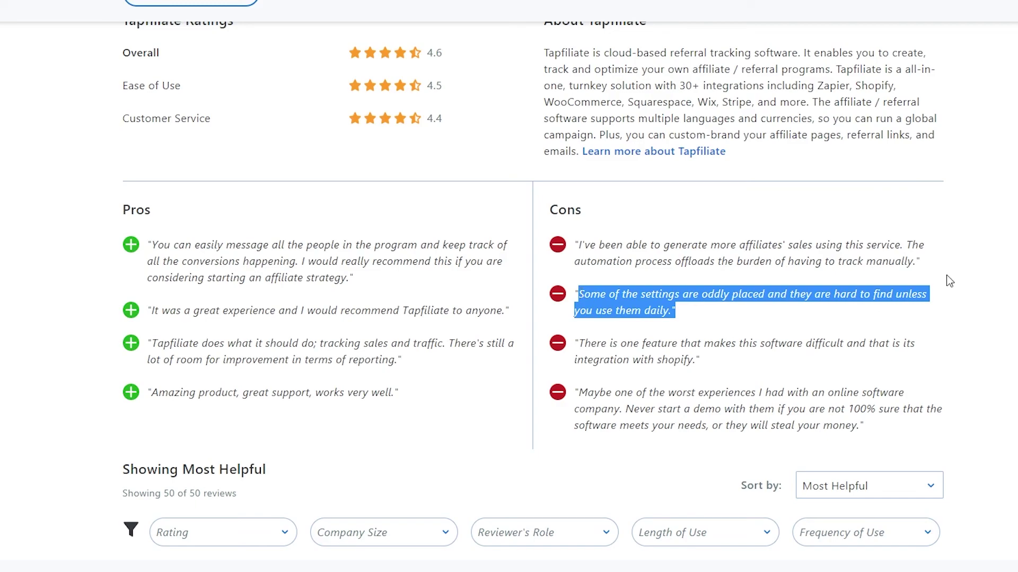
click(922, 286)
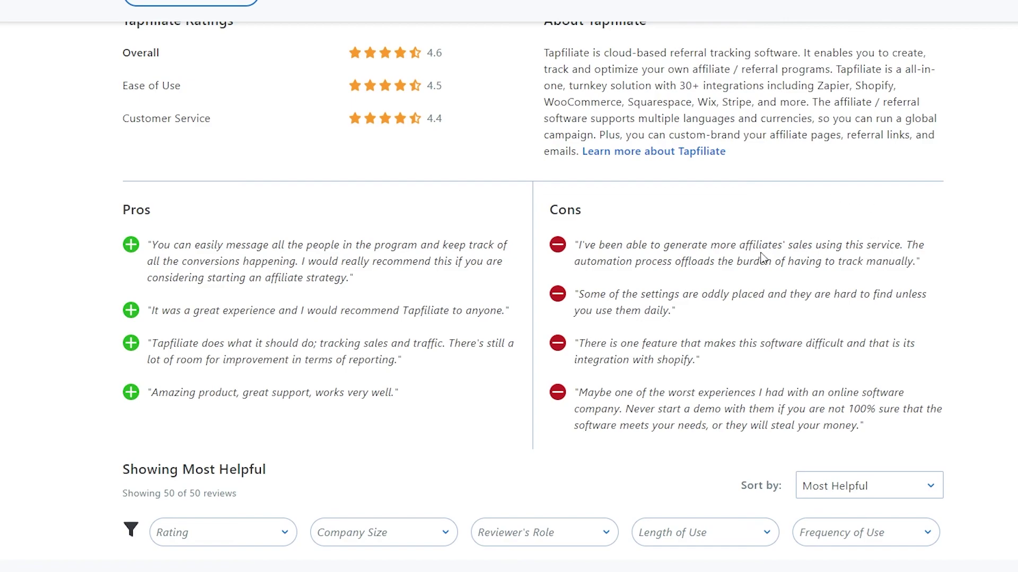
Step: Scroll through Tapfiliate's individual reviews to the top Most Helpful review
scroll(795, 218, down, 4)
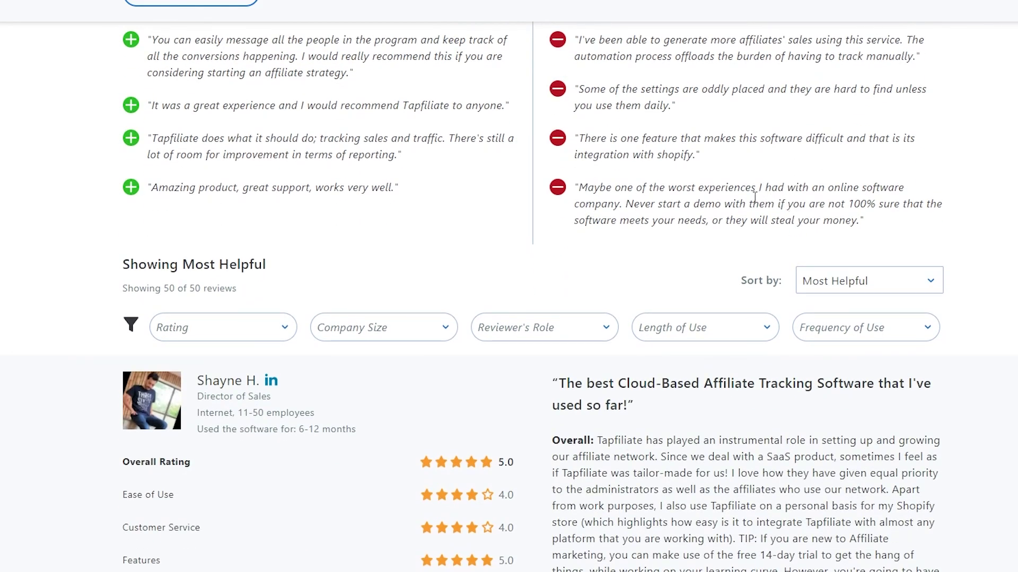
scroll(757, 196, down, 5)
scroll(586, 379, down, 8)
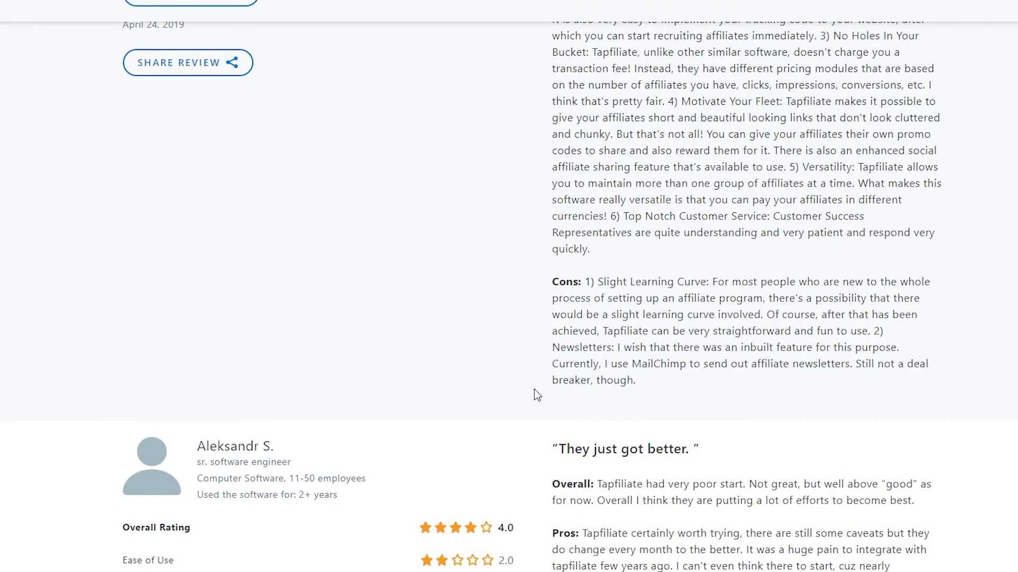
scroll(536, 393, down, 9)
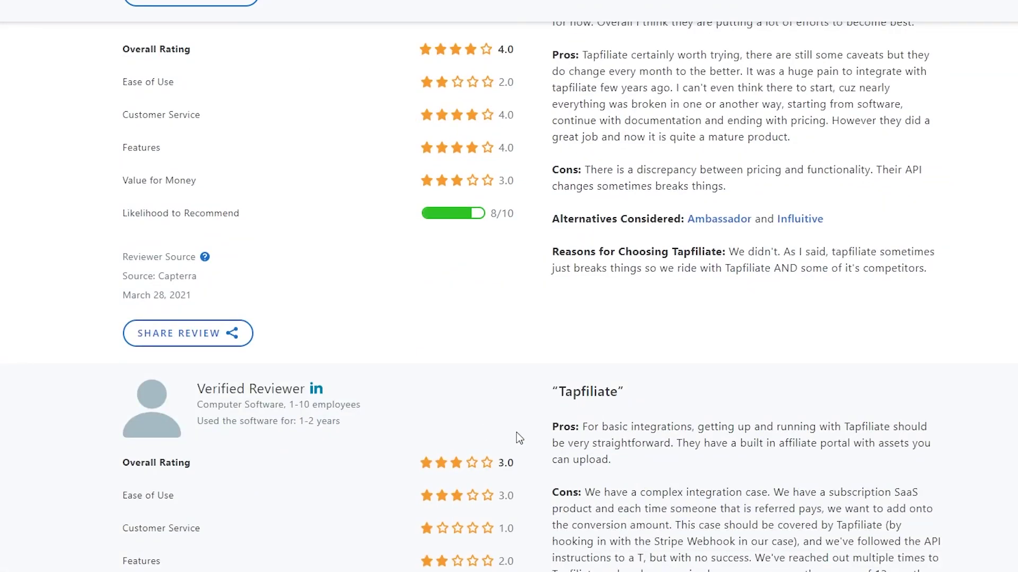
scroll(516, 435, up, 20)
scroll(516, 434, up, 5)
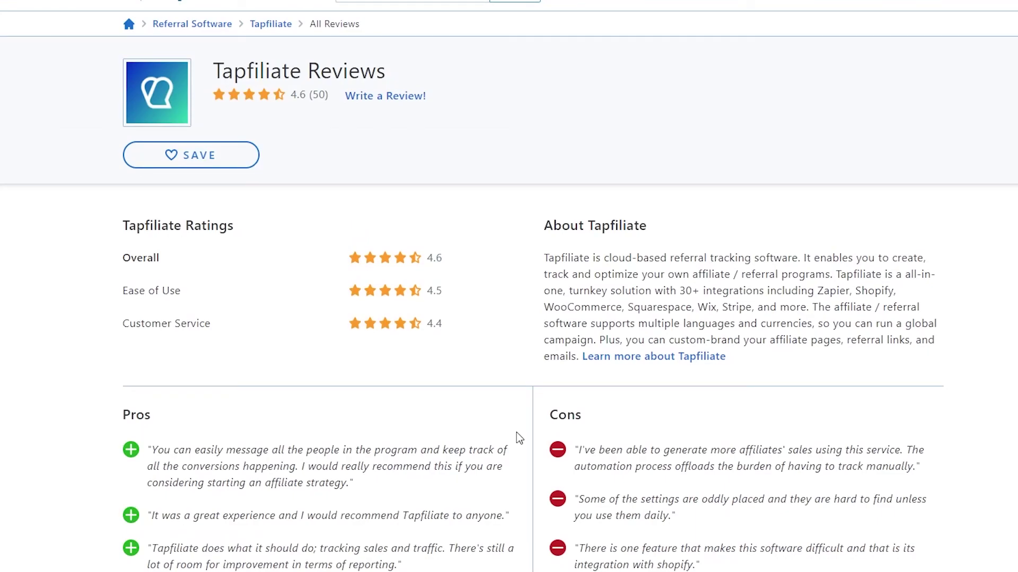
scroll(516, 431, down, 5)
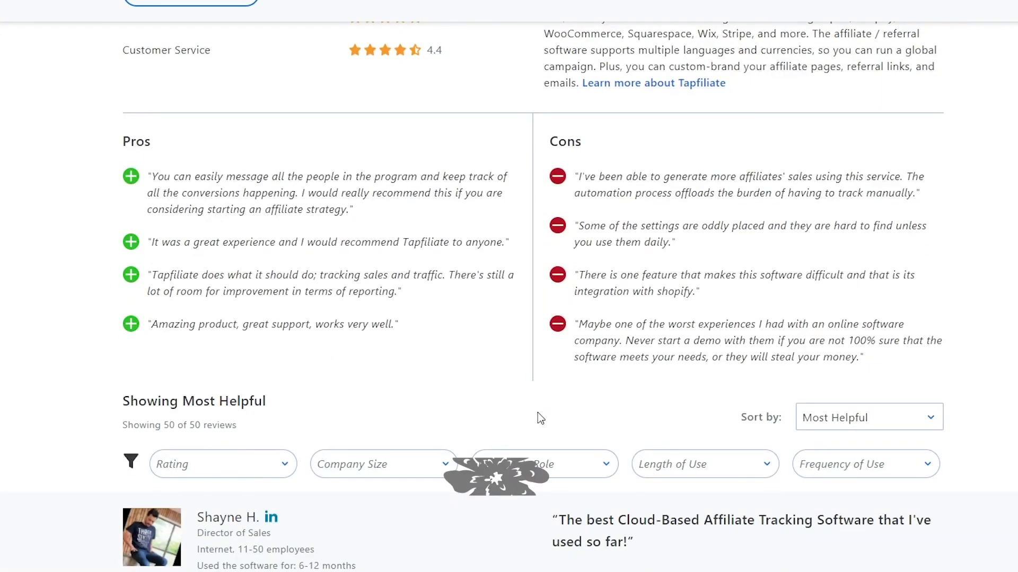